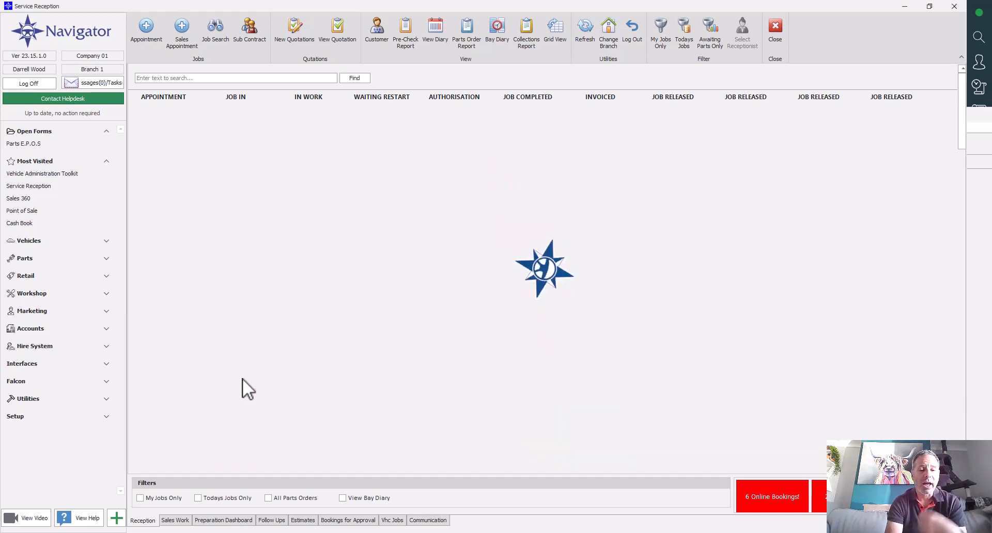
# Step: Open job 10091 from the Job In column and start a special order from its parts
pyautogui.doubleClick(243, 378)
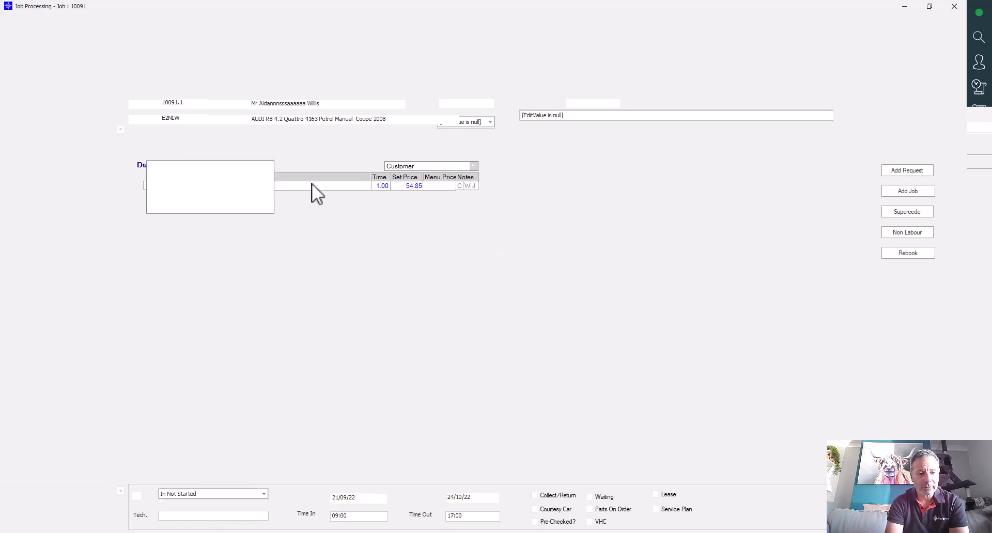
pyautogui.click(302, 148)
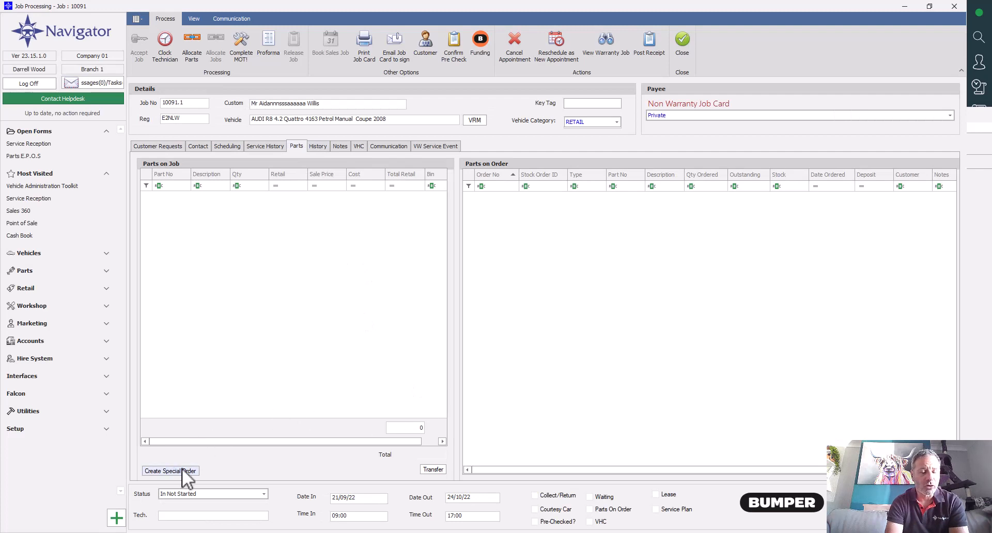
pyautogui.click(190, 472)
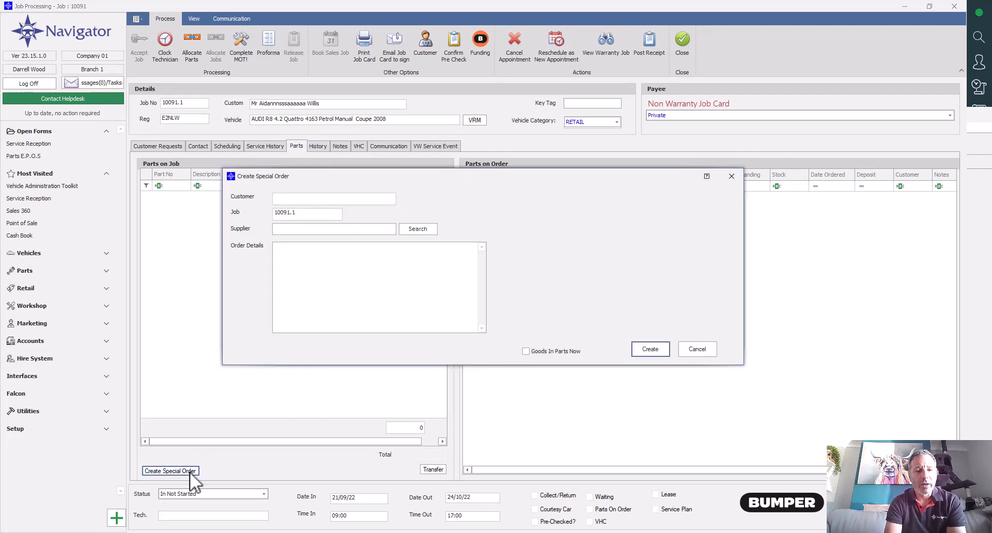
# Step: Search suppliers for "trade" and assign Bobs Traders to the special order
pyautogui.click(308, 228)
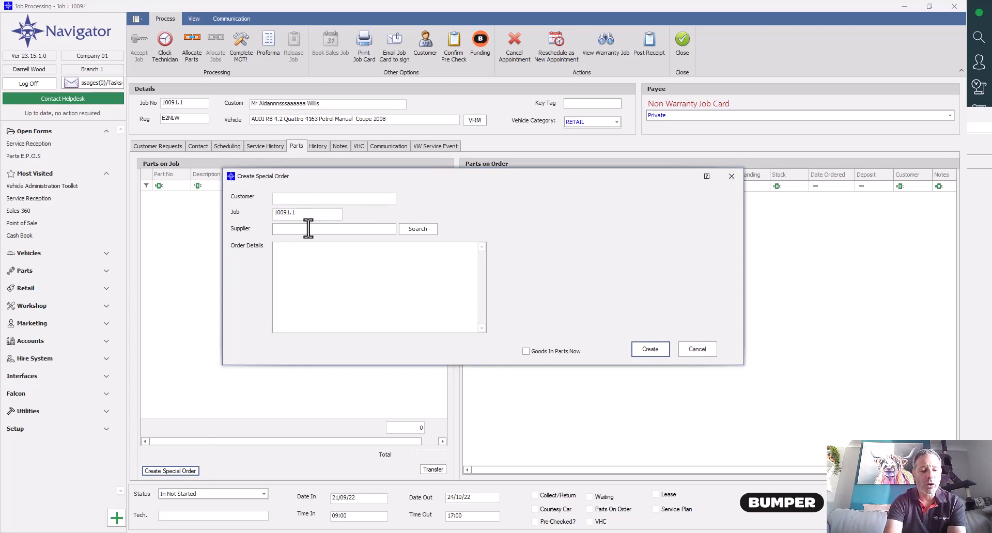
pyautogui.write('trade')
pyautogui.press('Return')
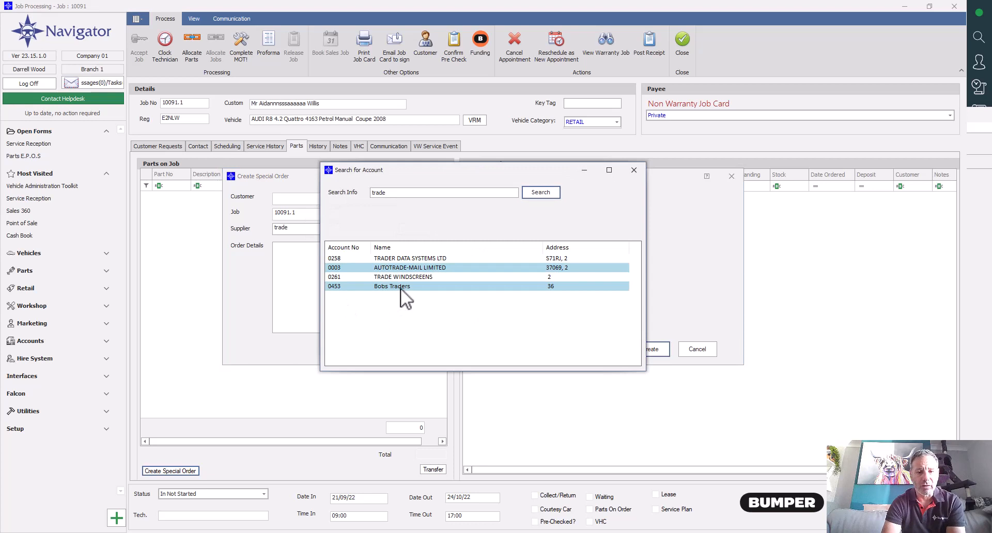
pyautogui.doubleClick(399, 286)
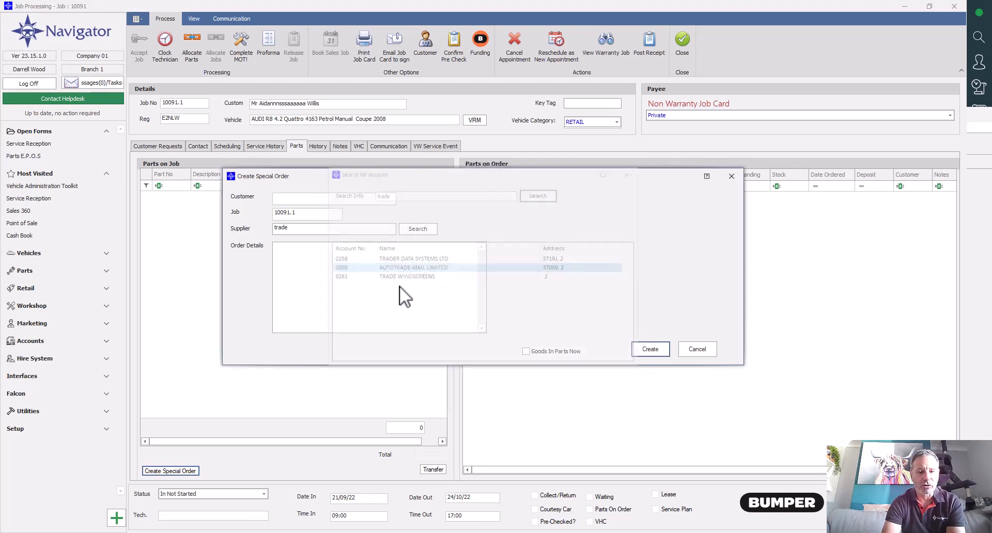
# Step: Enter "Service Kit" as the order details, create the special order and close the job
pyautogui.click(374, 276)
pyautogui.write('S')
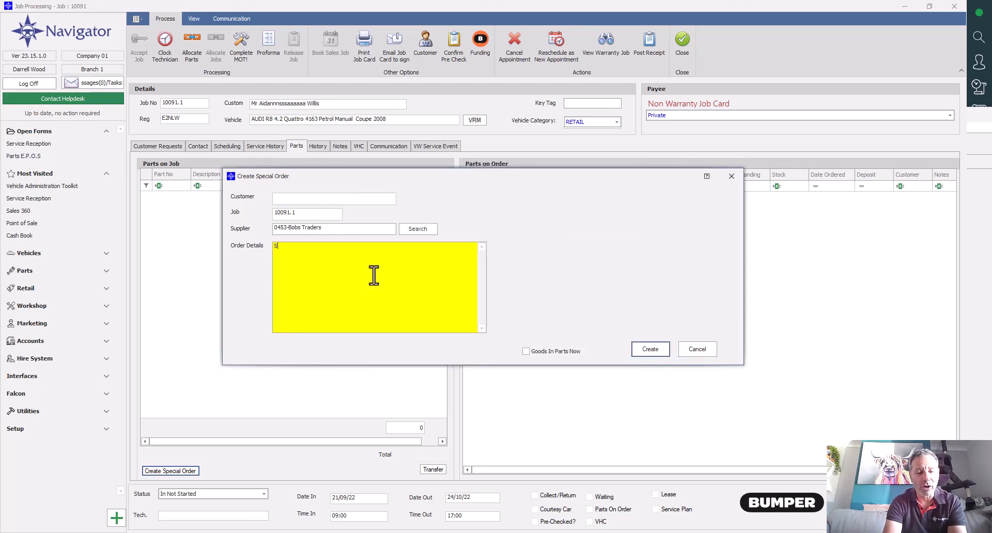
pyautogui.write('ervice Kit')
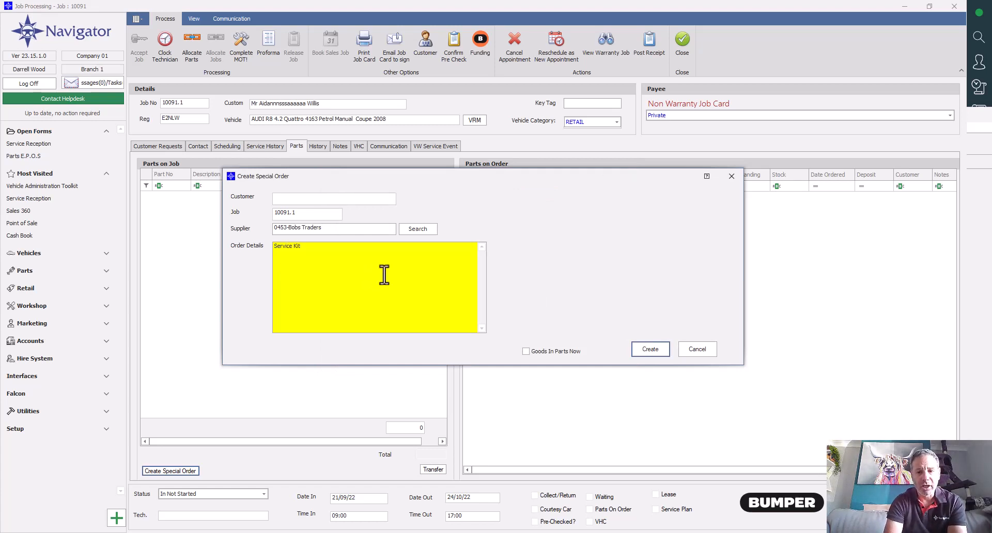
pyautogui.click(646, 349)
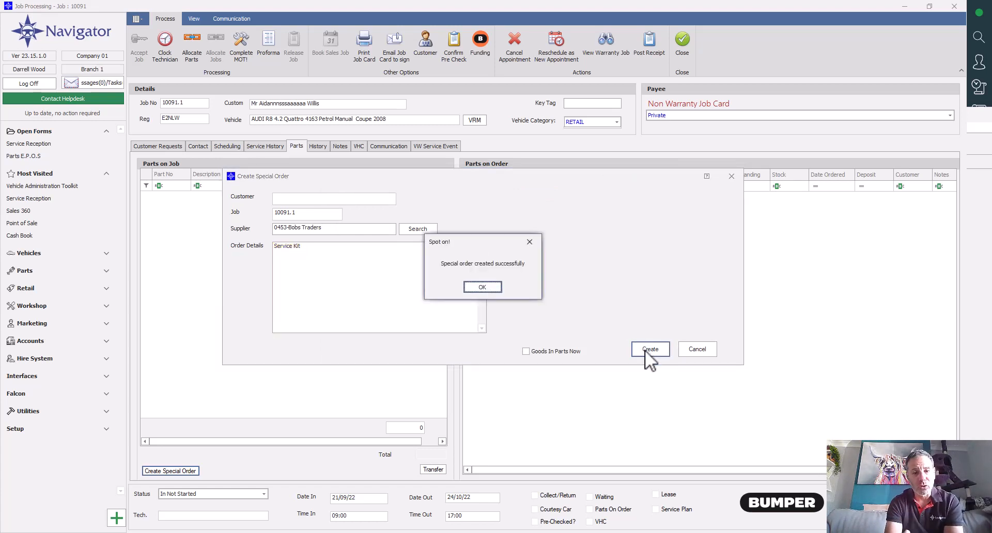
pyautogui.click(492, 288)
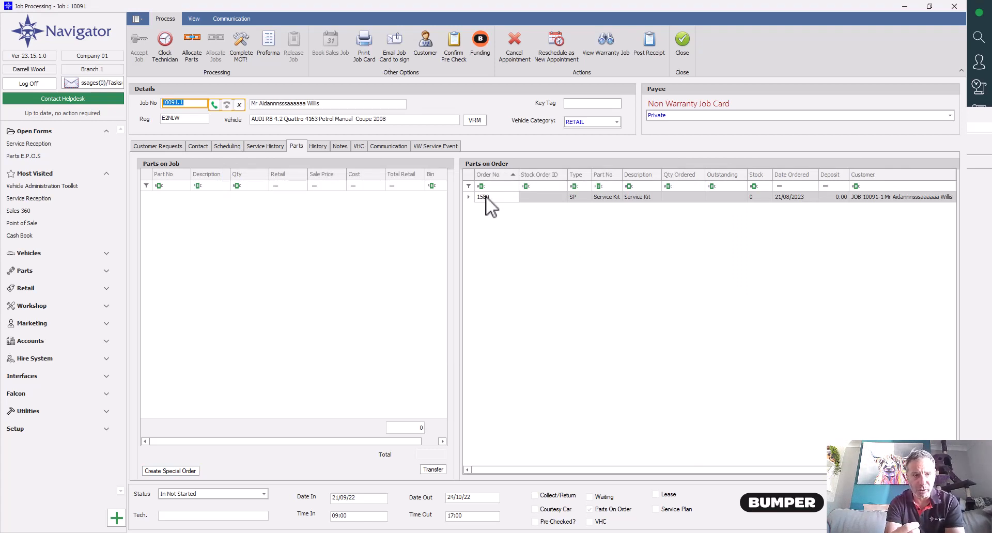
pyautogui.click(681, 33)
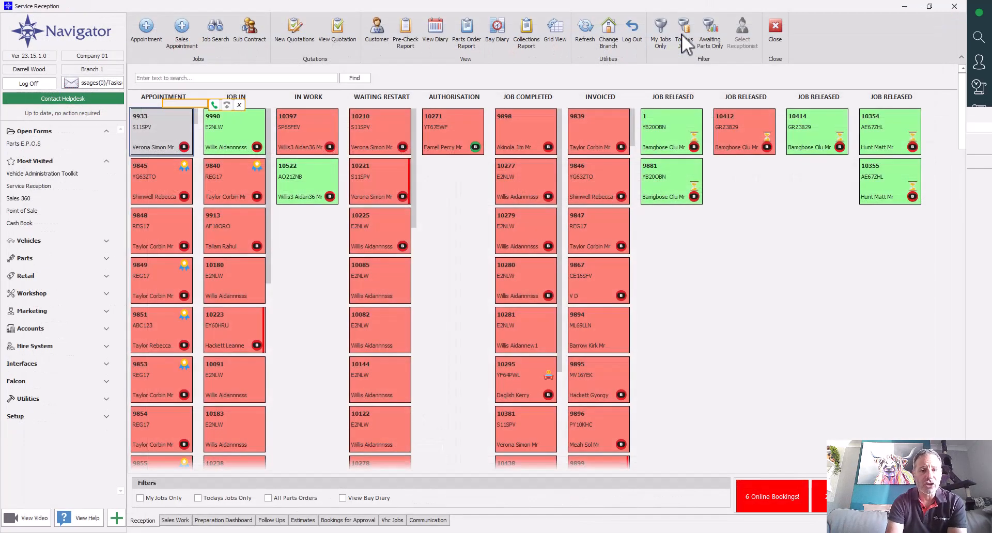
# Step: Start a new special order in Parts E.P.O.S. and link it to job 10091
pyautogui.click(36, 145)
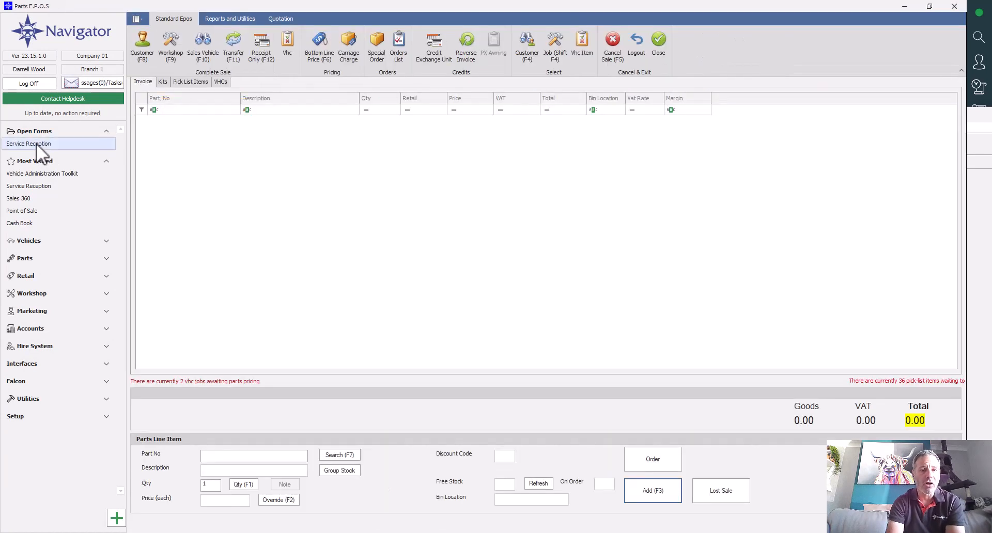
pyautogui.click(373, 52)
pyautogui.click(410, 214)
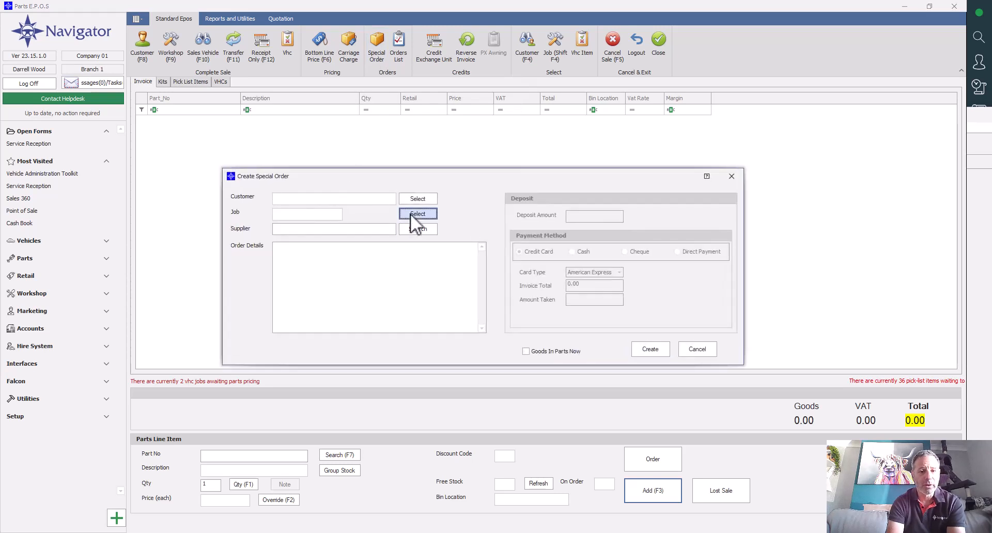
pyautogui.write('10091')
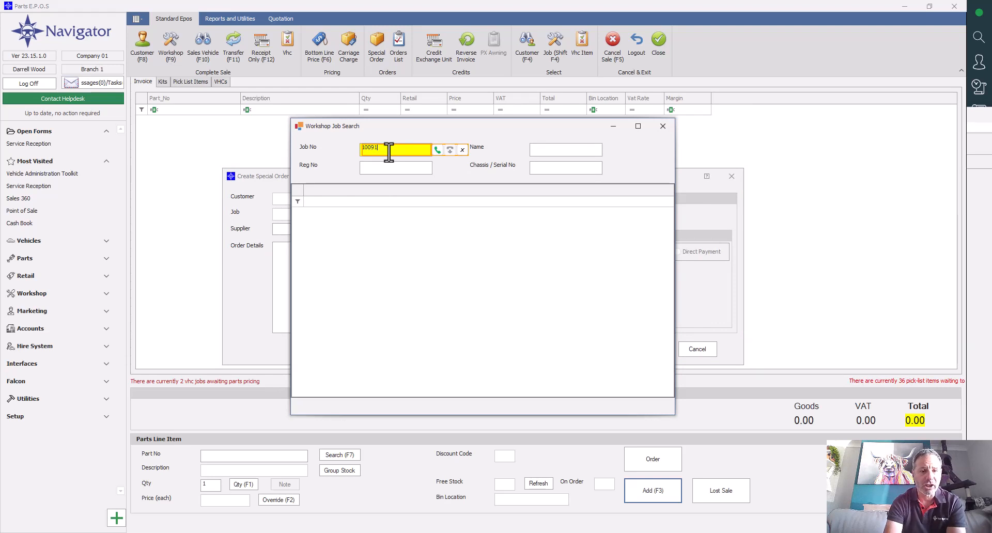
pyautogui.press('Return')
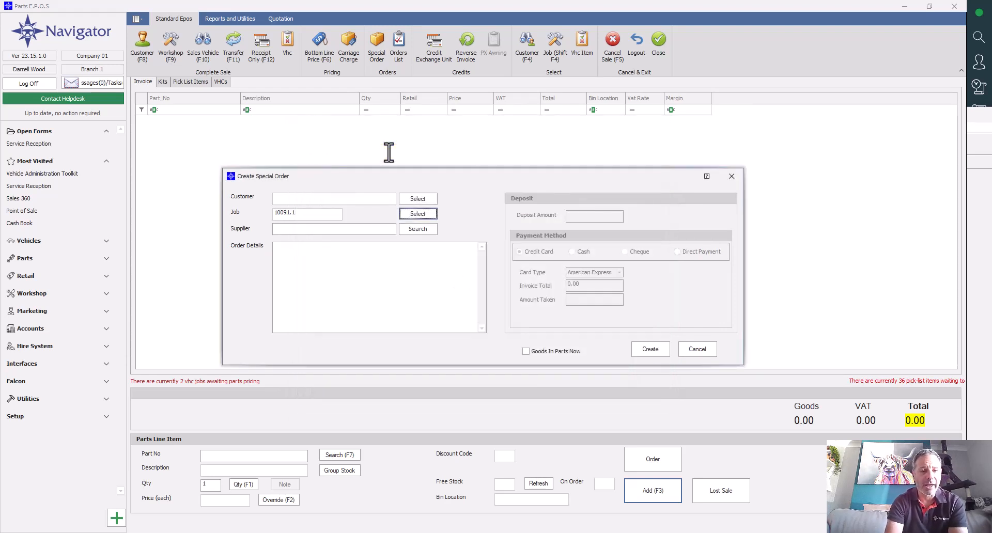
# Step: Set Bobs Traders as the supplier of the E.P.O.S. special order, searching for "trade"
pyautogui.click(370, 228)
pyautogui.write('trade')
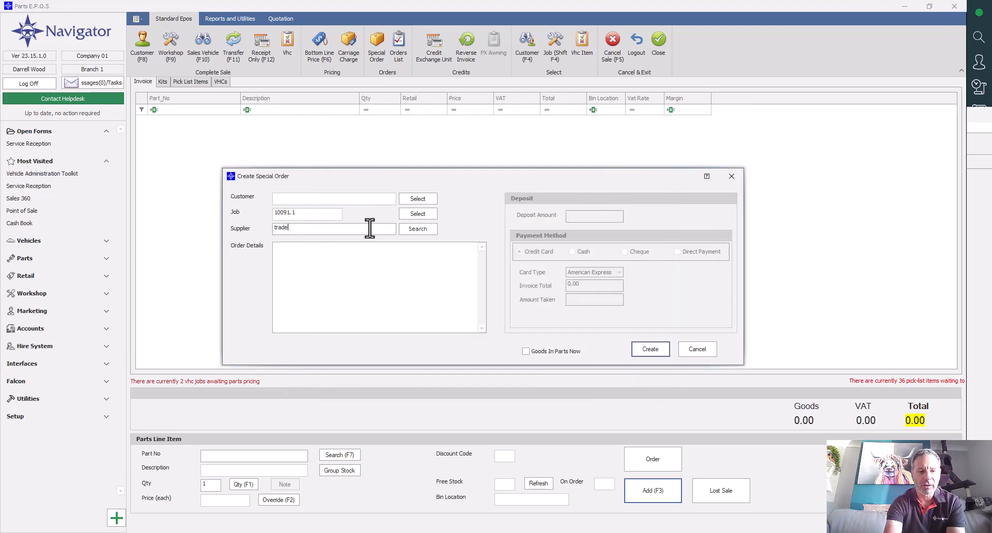
pyautogui.press('Return')
pyautogui.doubleClick(397, 287)
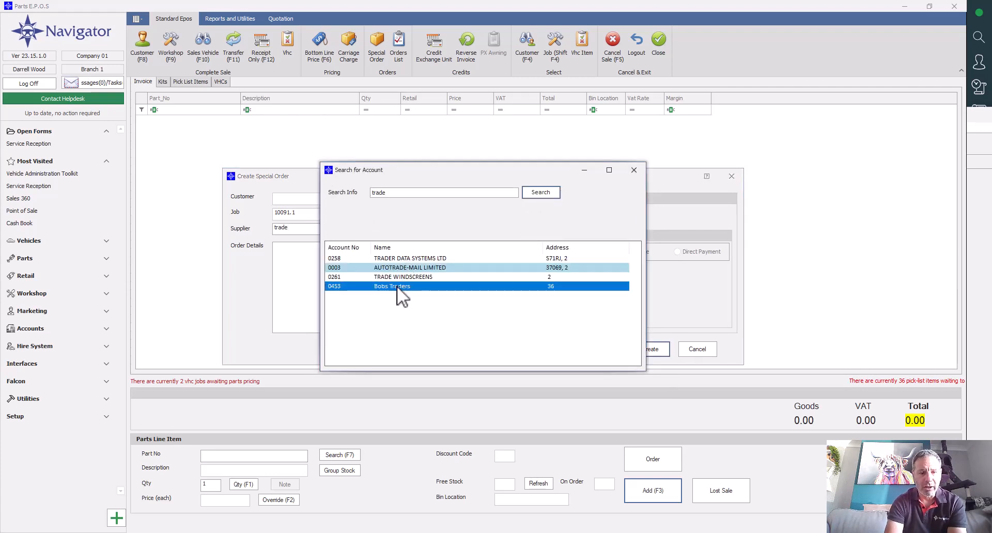
# Step: Enter "Brake Pads" as the order details and create the special order without printing it
pyautogui.click(337, 271)
pyautogui.write('Brake Paf')
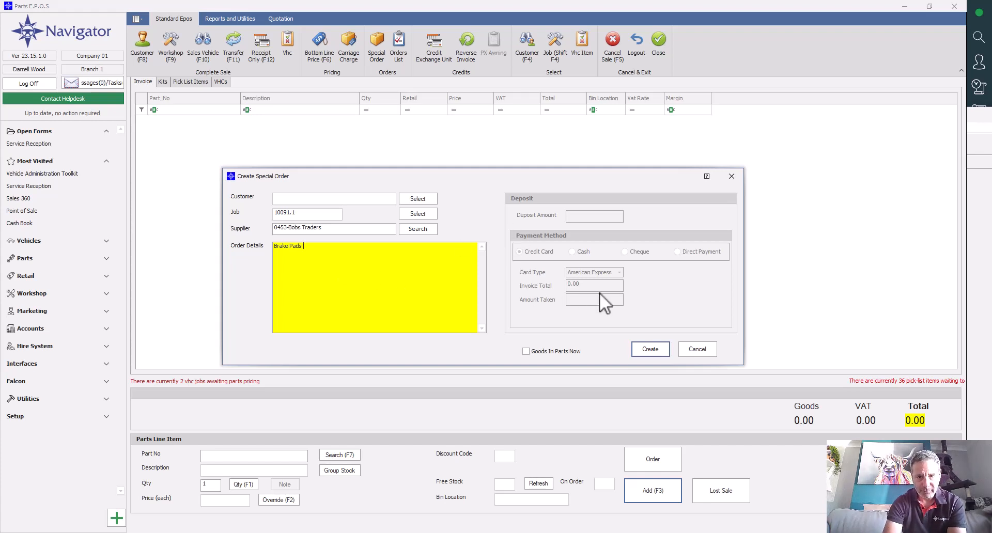
pyautogui.click(650, 348)
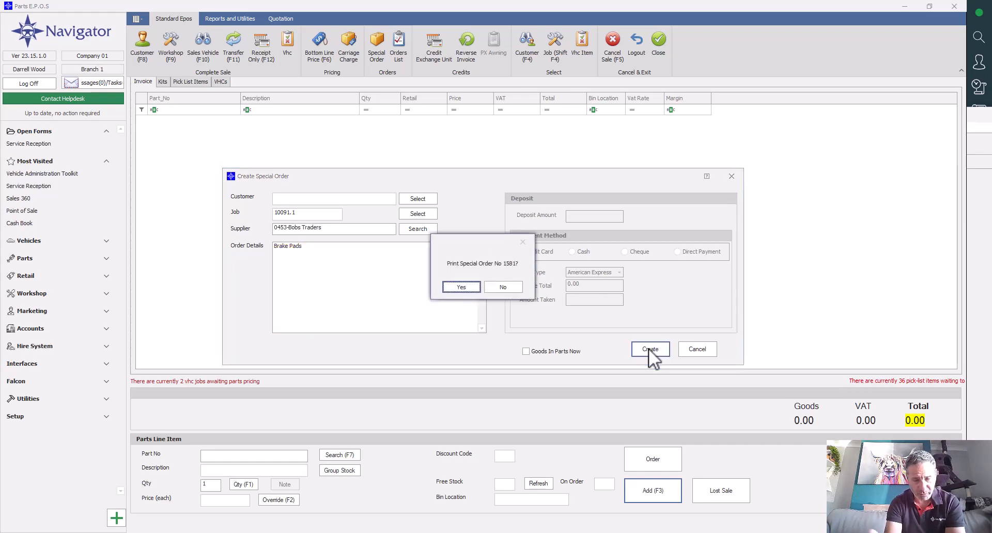
pyautogui.click(520, 287)
pyautogui.click(495, 288)
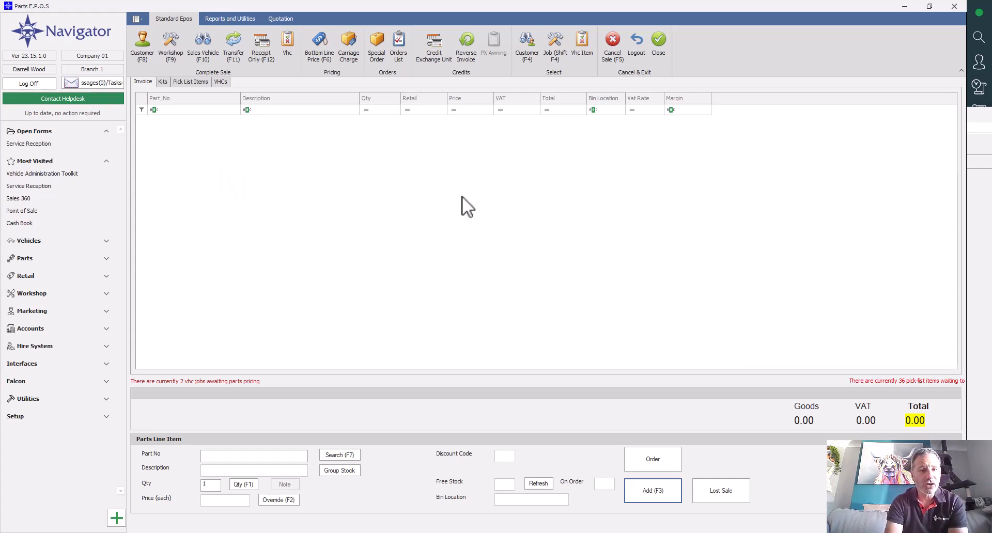
# Step: Review the Service Kit and Brake Pads special orders in the customer orders list, and close the list
pyautogui.click(401, 50)
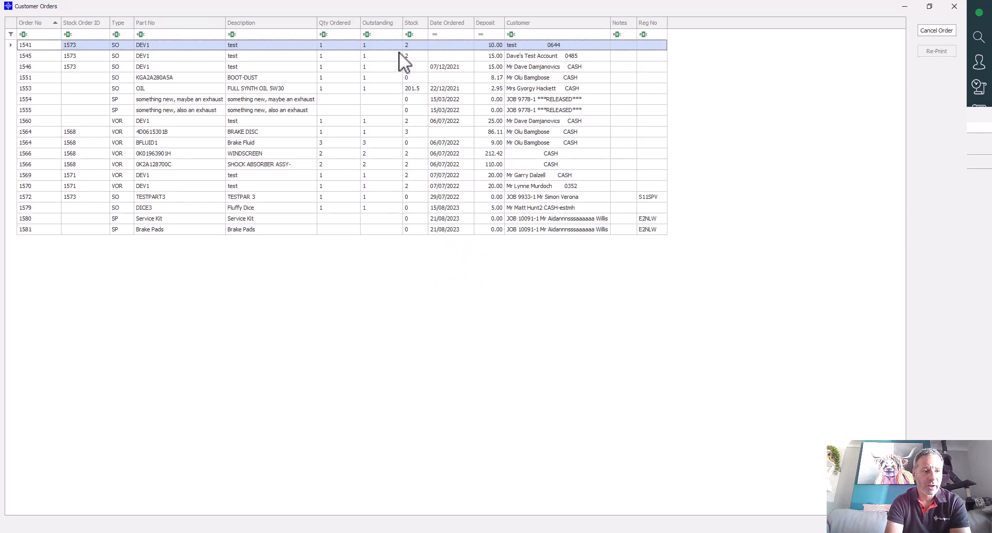
pyautogui.click(86, 218)
pyautogui.click(87, 229)
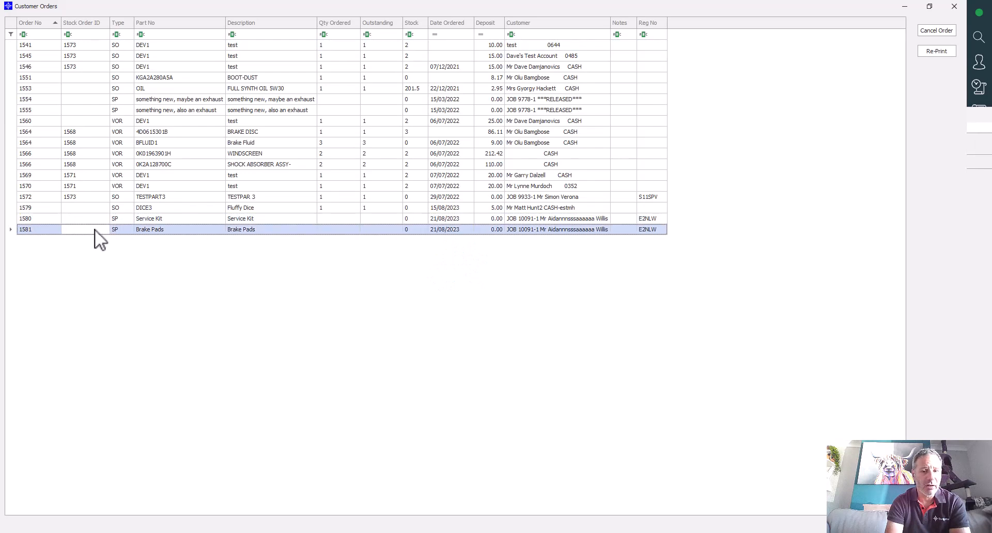
pyautogui.click(148, 222)
pyautogui.click(149, 229)
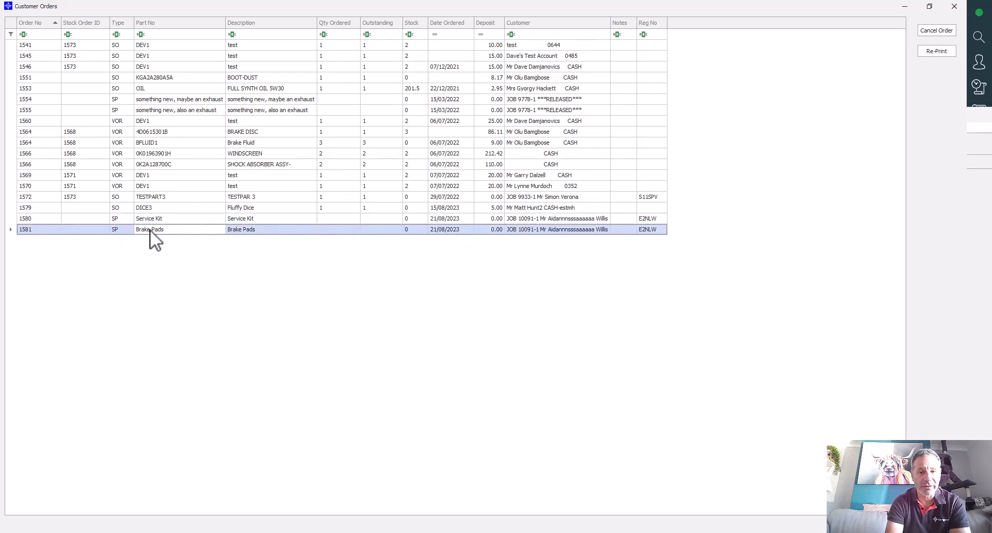
pyautogui.click(157, 221)
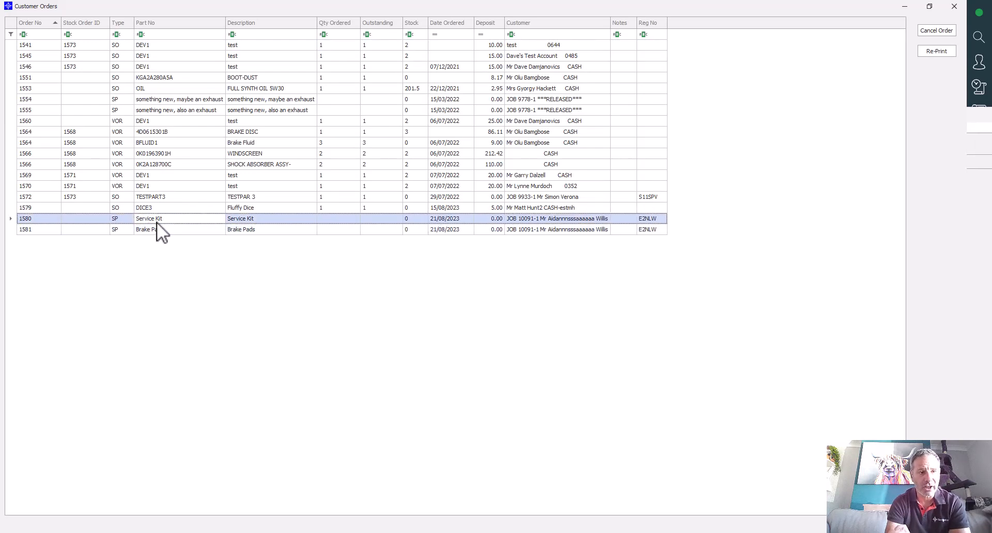
pyautogui.doubleClick(8, 6)
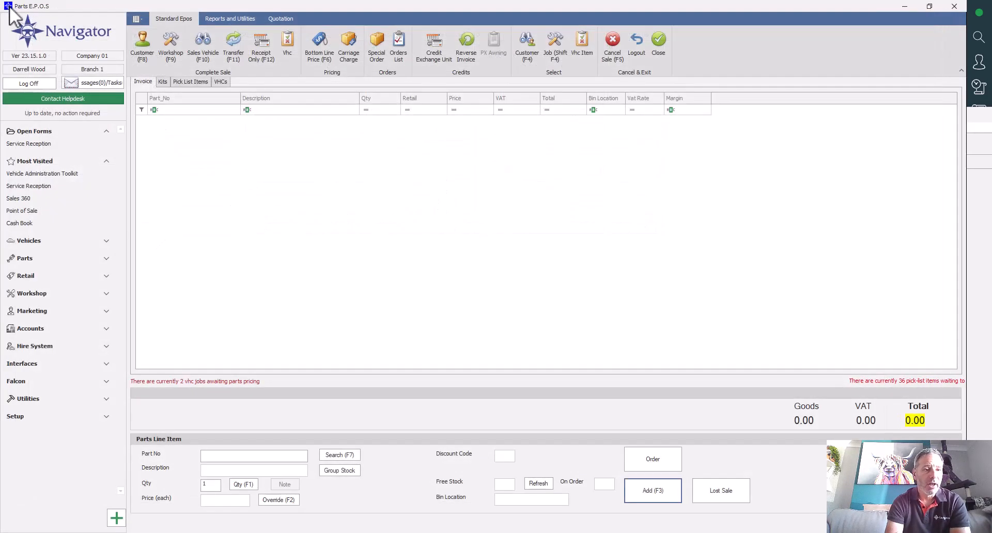
# Step: Check job 10091's parts on order in Service Reception and view the workshop parts order report
pyautogui.click(54, 145)
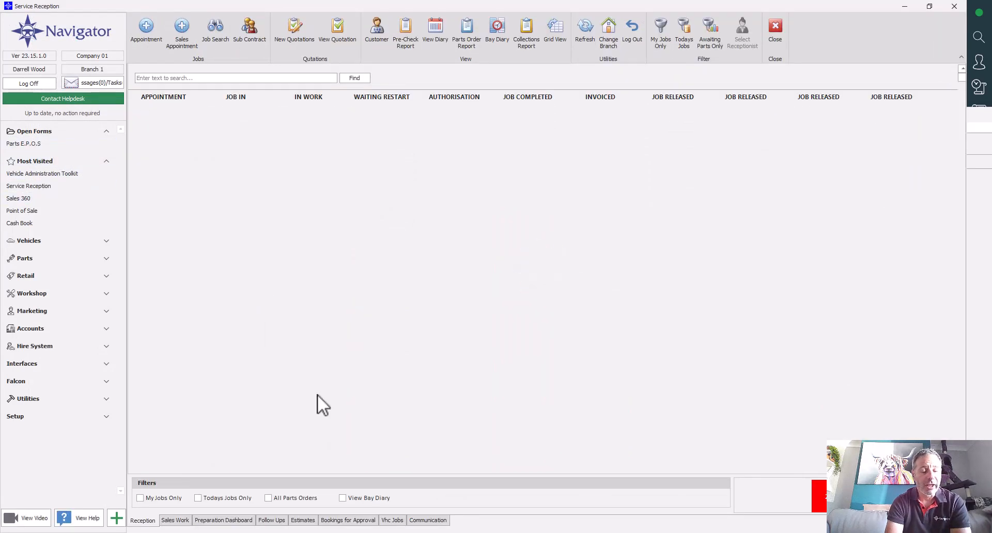
pyautogui.doubleClick(237, 374)
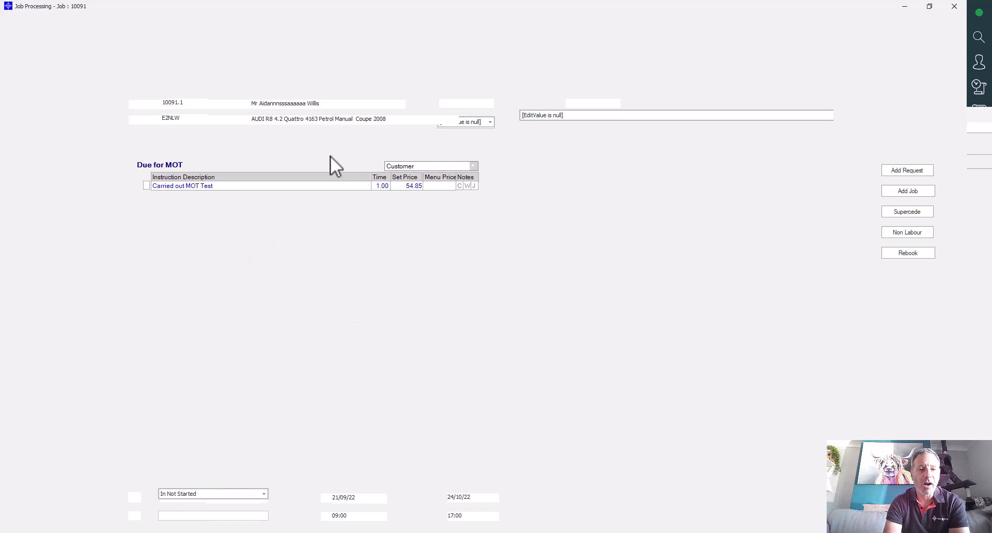
pyautogui.click(298, 145)
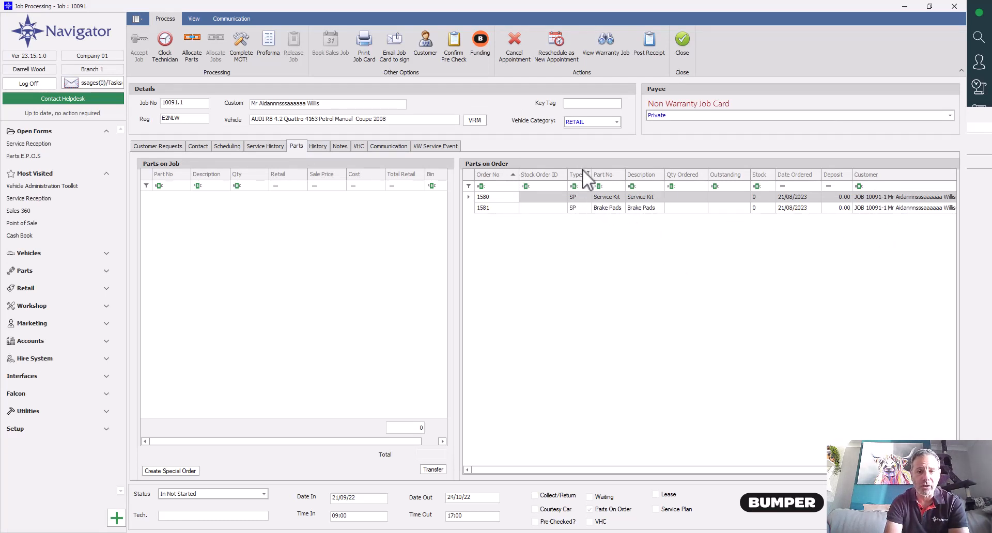
pyautogui.click(678, 61)
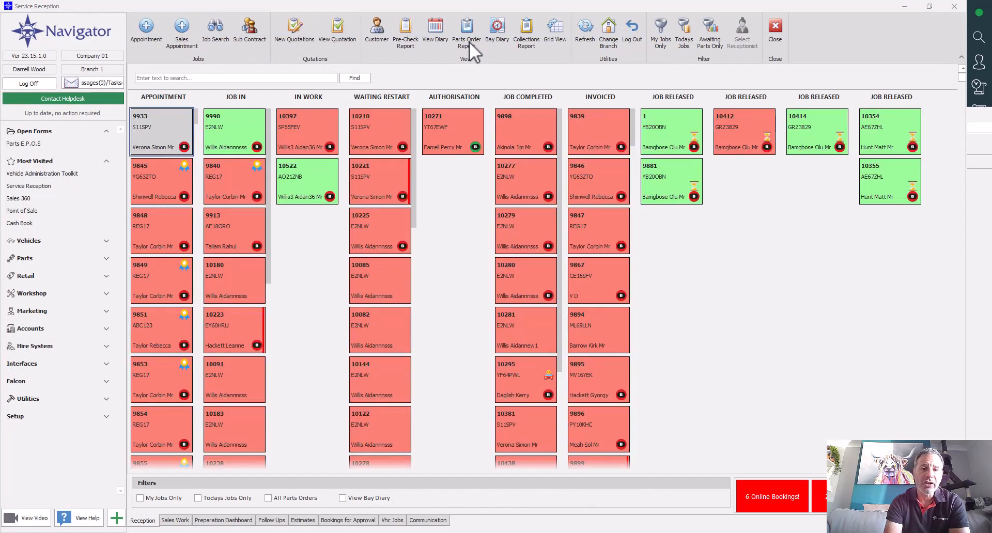
pyautogui.click(469, 43)
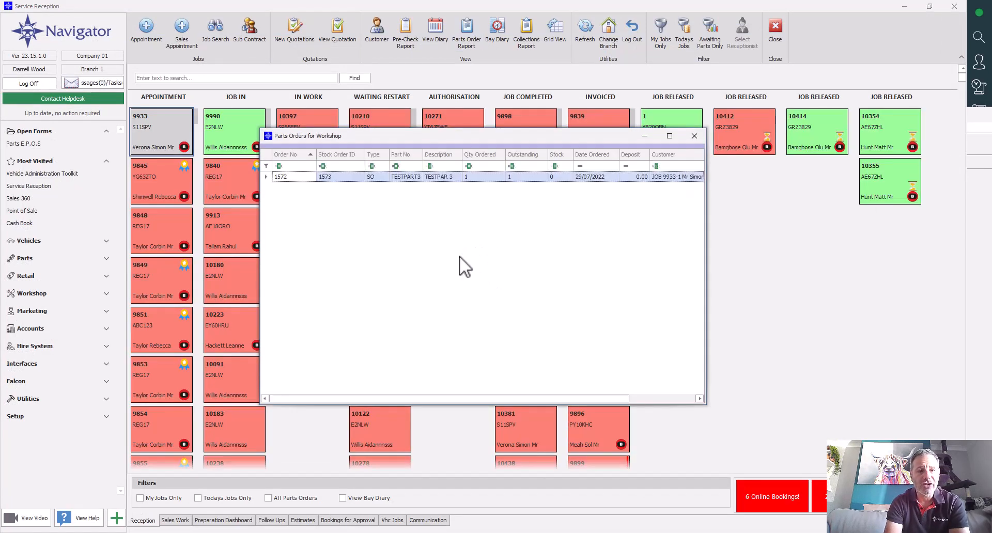
pyautogui.click(695, 136)
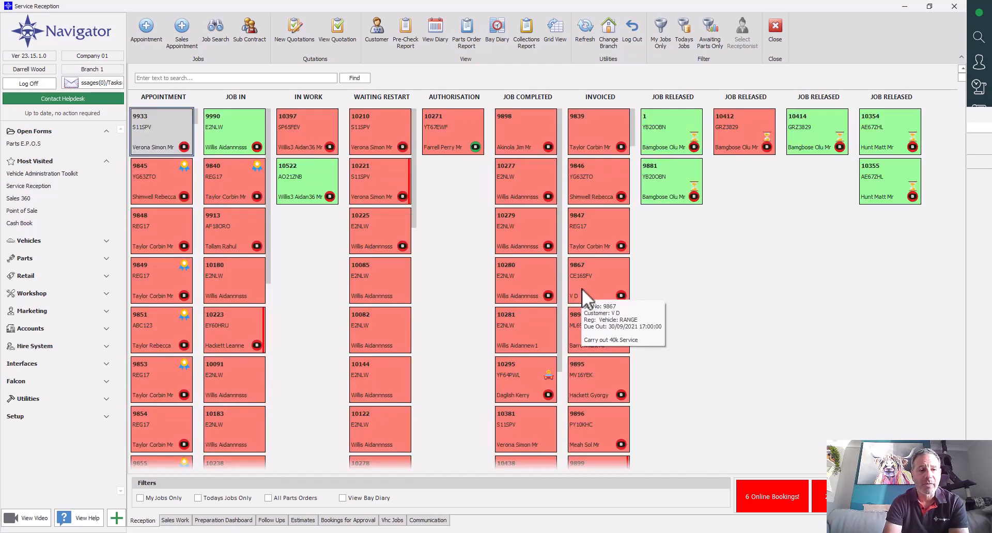
# Step: Open the parts Goods In form and load the first Bobs Traders special order for job 10091
pyautogui.click(104, 257)
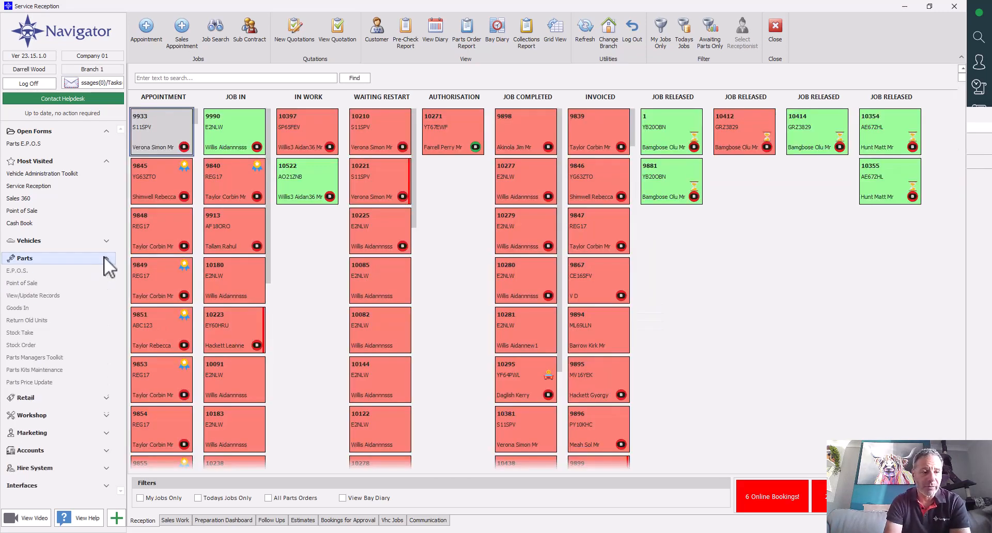
pyautogui.click(96, 309)
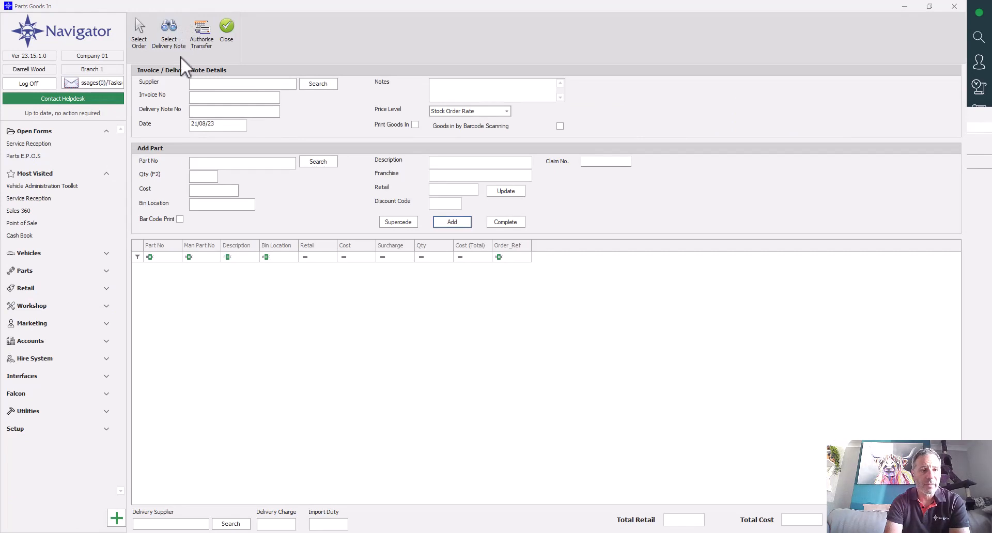
pyautogui.click(141, 40)
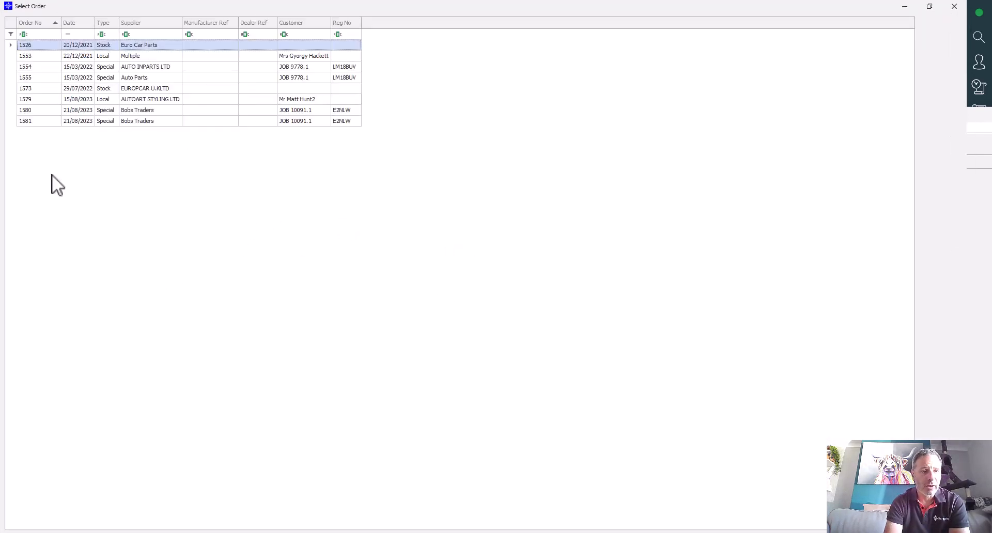
pyautogui.doubleClick(24, 109)
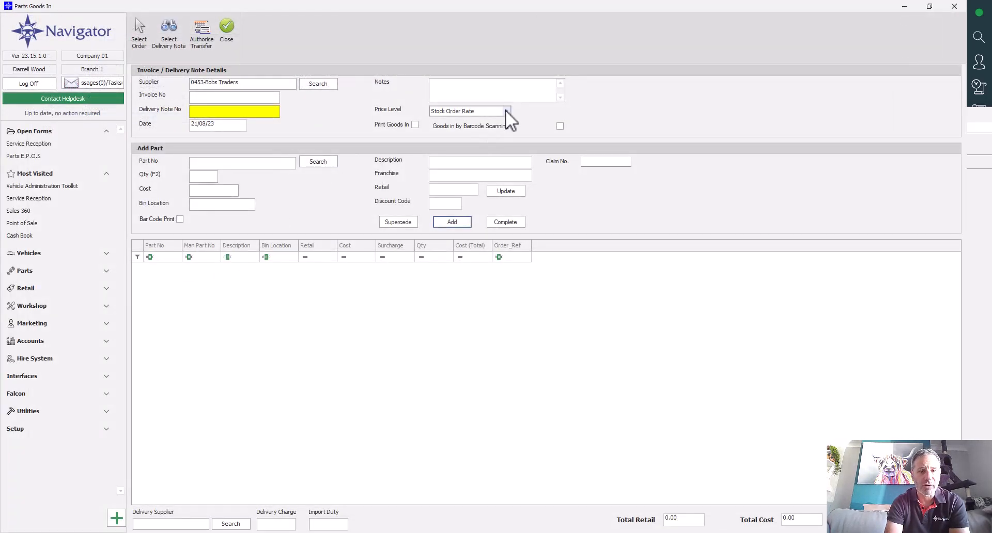
# Step: Enter SPLUG1 as the part number to receive from Bobs Traders and look it up
pyautogui.click(287, 165)
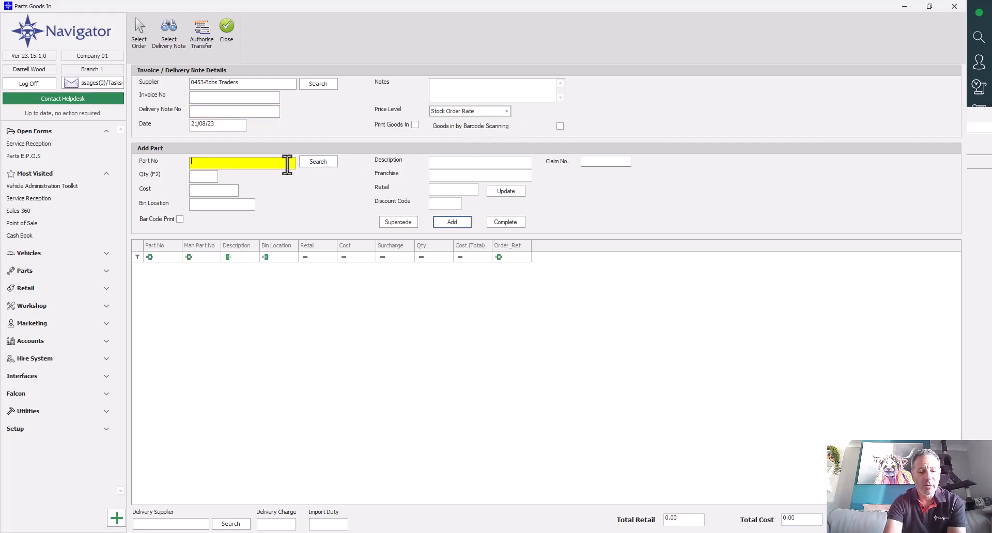
pyautogui.write('sp')
pyautogui.press('BackSpace')
pyautogui.press('BackSpace')
pyautogui.write('S')
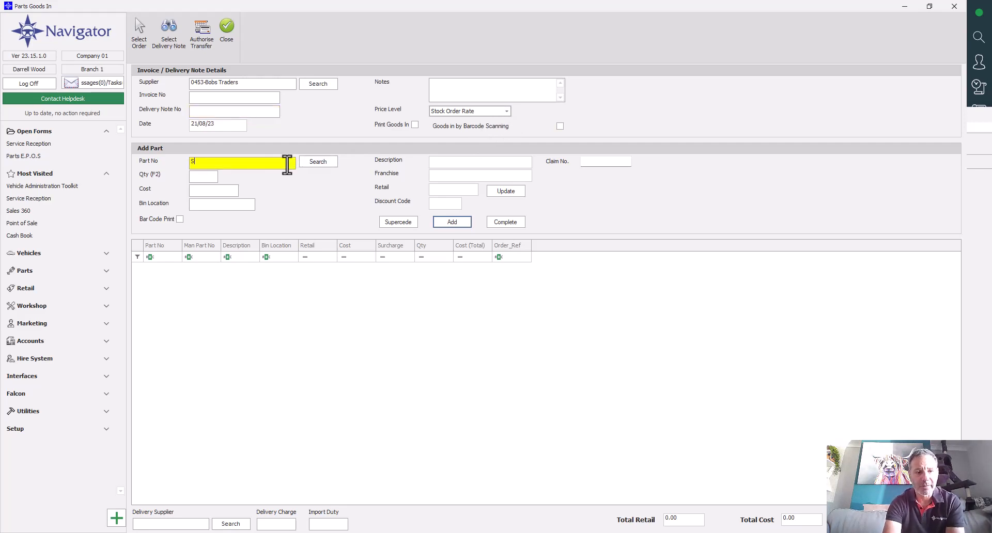
pyautogui.write('PLUG1')
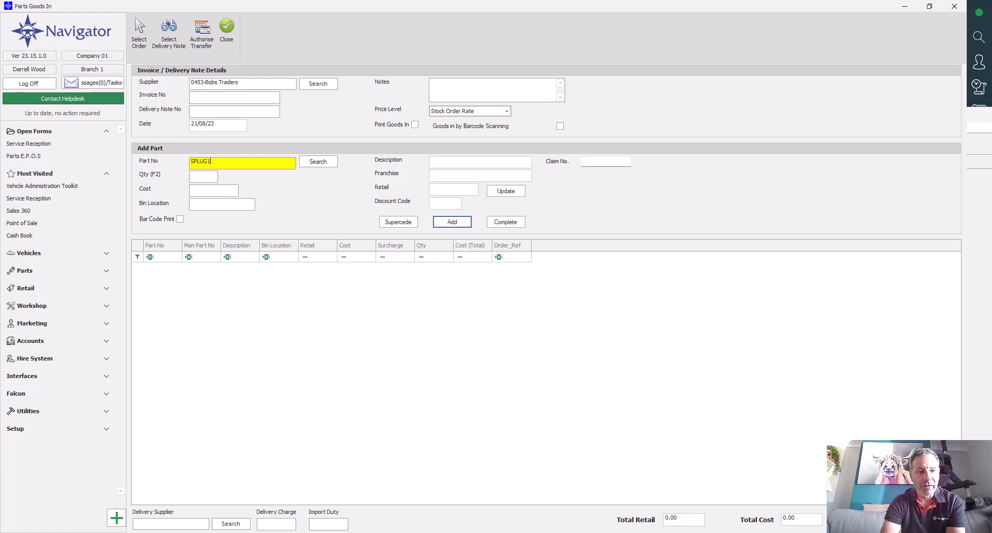
pyautogui.press('Return')
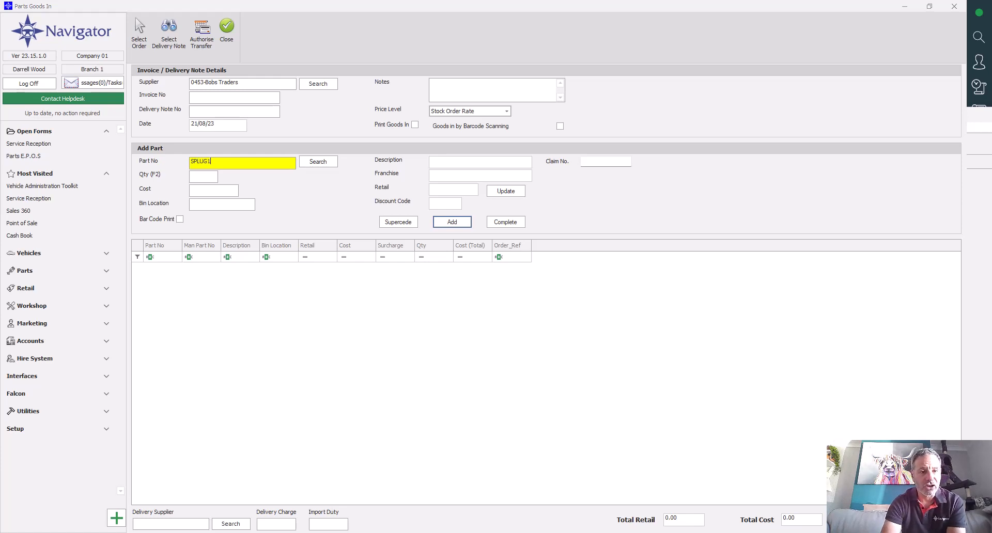
# Step: Create the part as "Spark Plug", NON FRANCHISE, retail 4.99, cost 3.99, and add a quantity of 4 to the goods-in list
pyautogui.write('Spar')
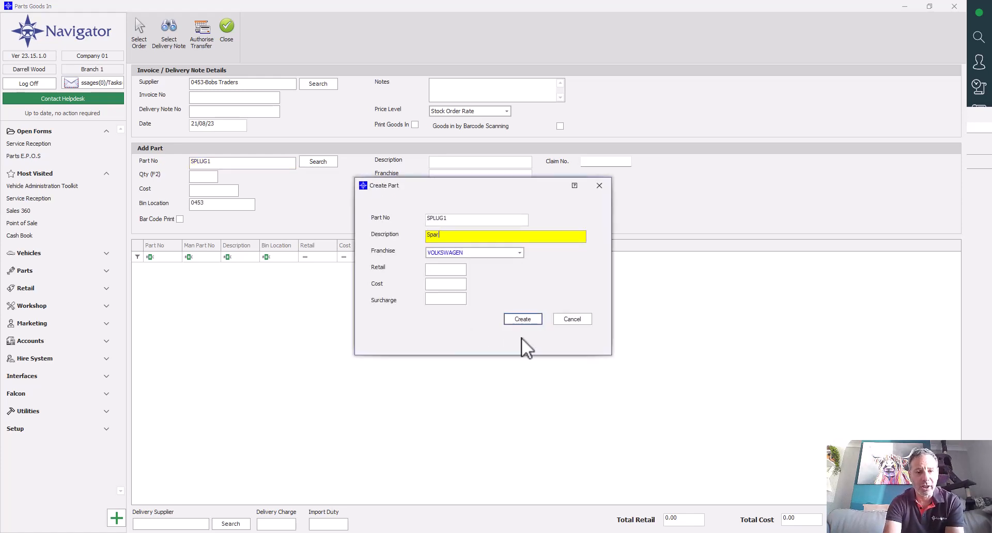
pyautogui.write('k Plug')
pyautogui.press('Tab')
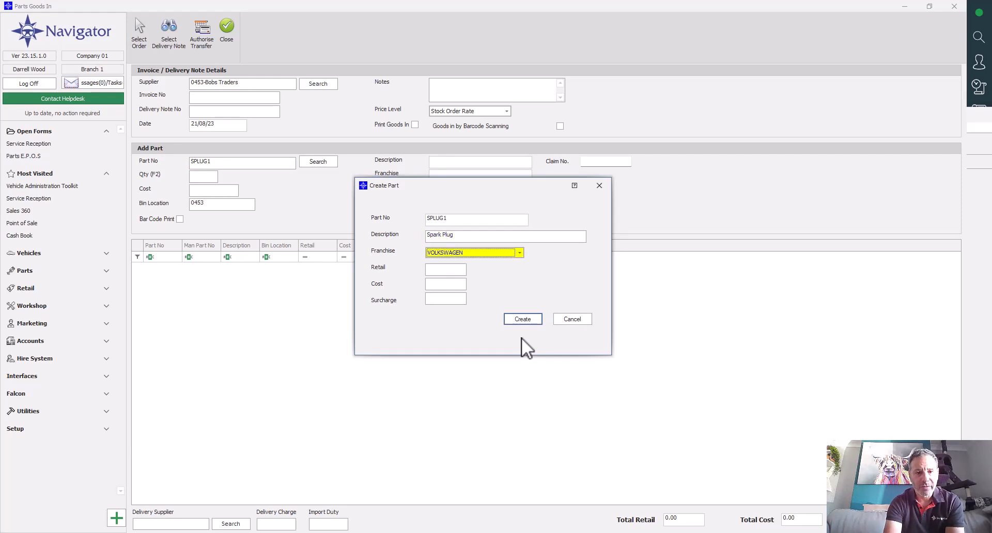
pyautogui.write('n')
pyautogui.press('Tab')
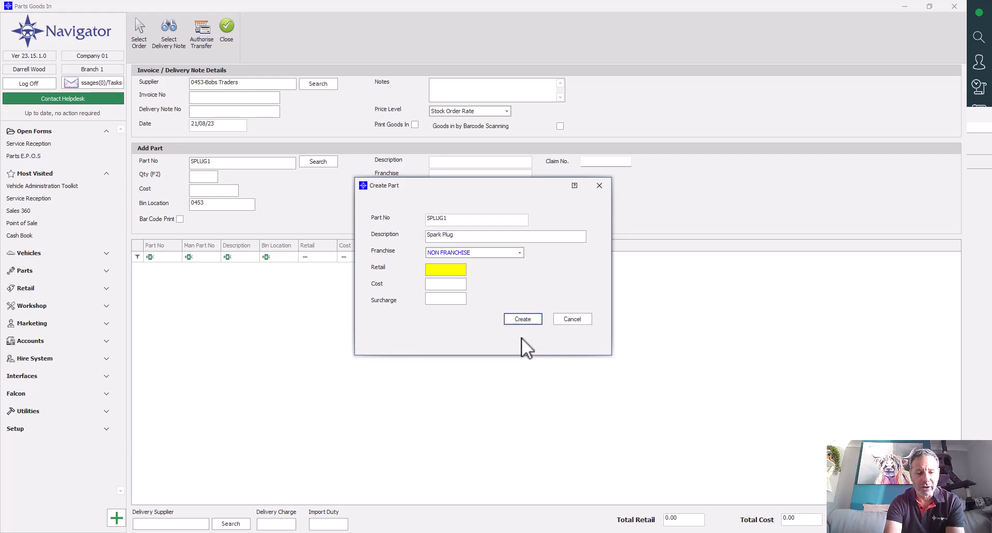
pyautogui.write('4.99')
pyautogui.press('Tab')
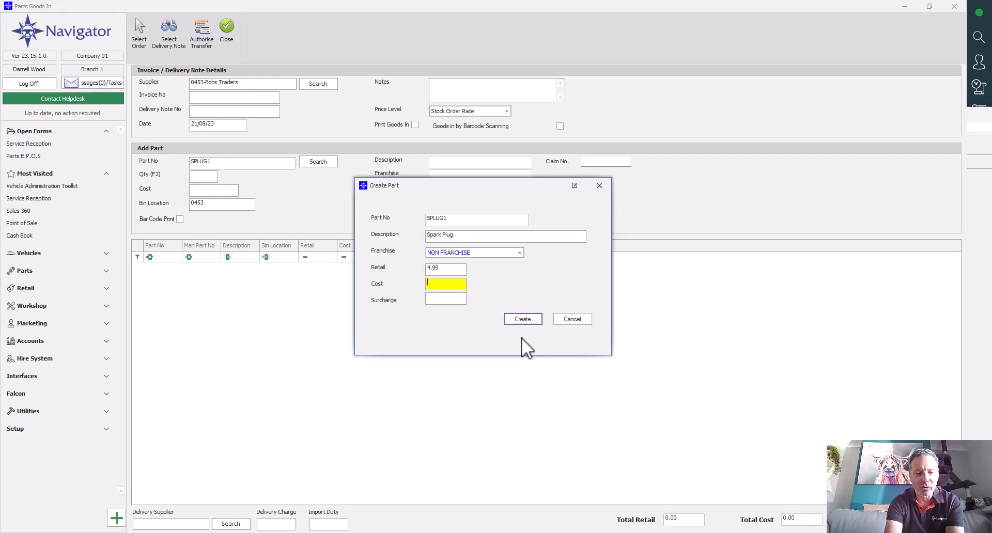
pyautogui.write('3.99')
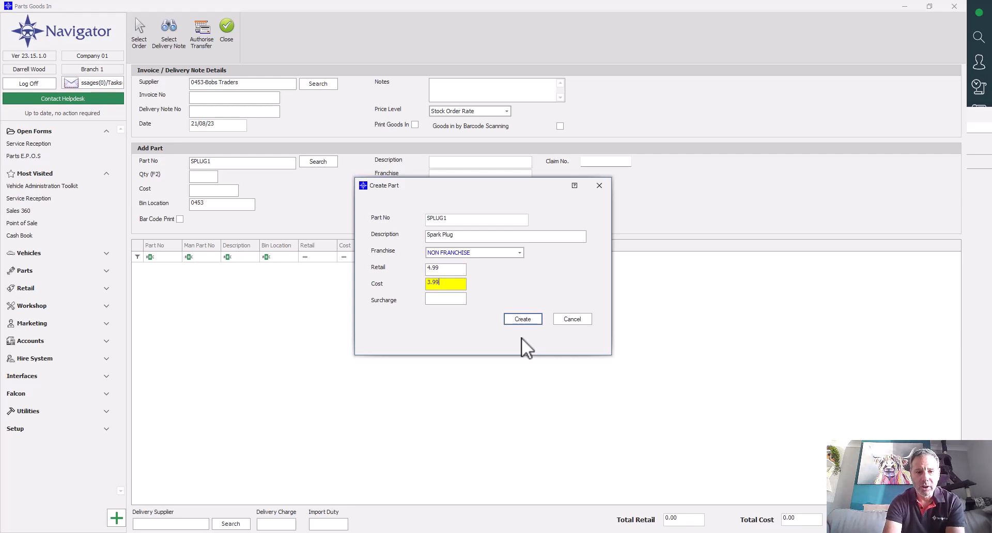
pyautogui.click(522, 319)
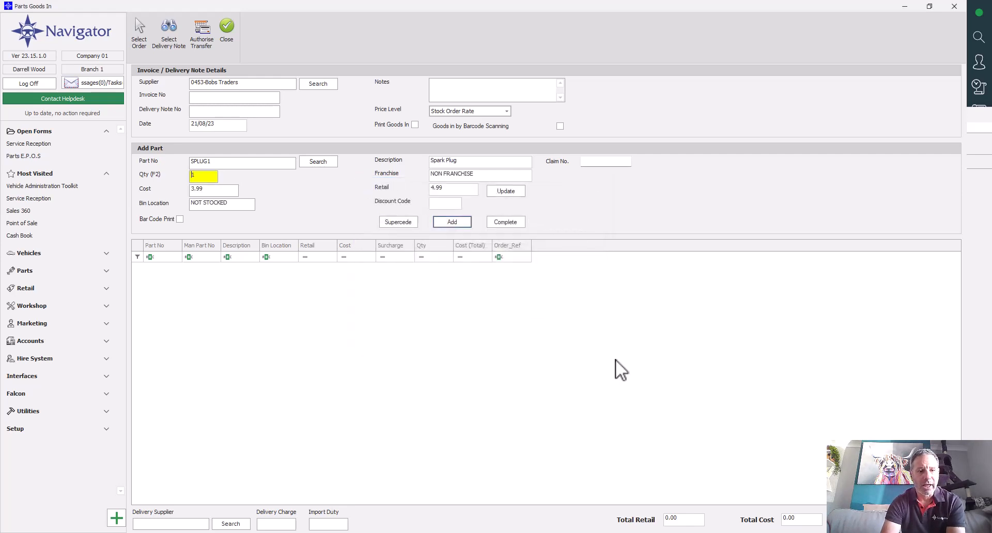
pyautogui.write('4')
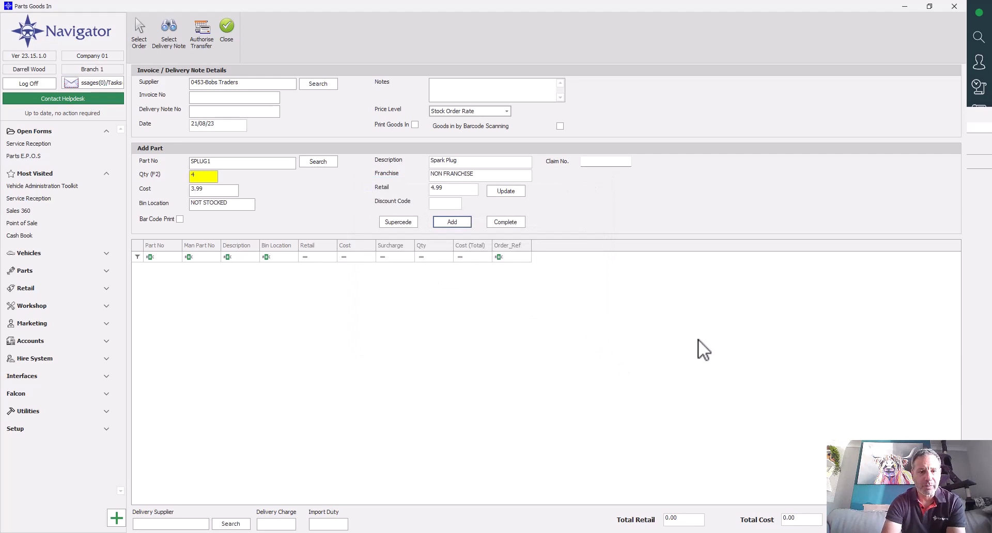
pyautogui.click(465, 222)
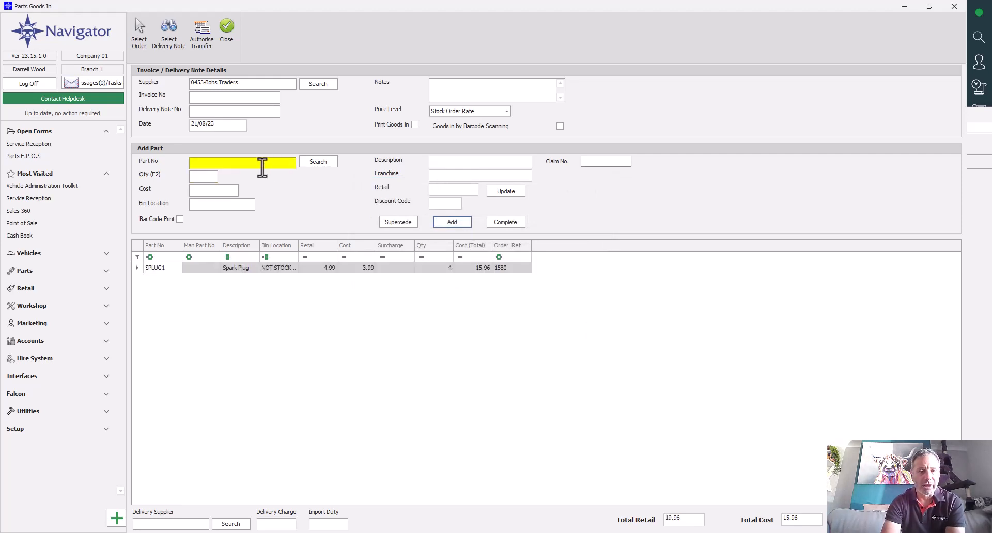
# Step: Look up part number AFILT1 and describe the new part as "Air Filter" with the NON FRANCHISE franchise
pyautogui.write('afilt1')
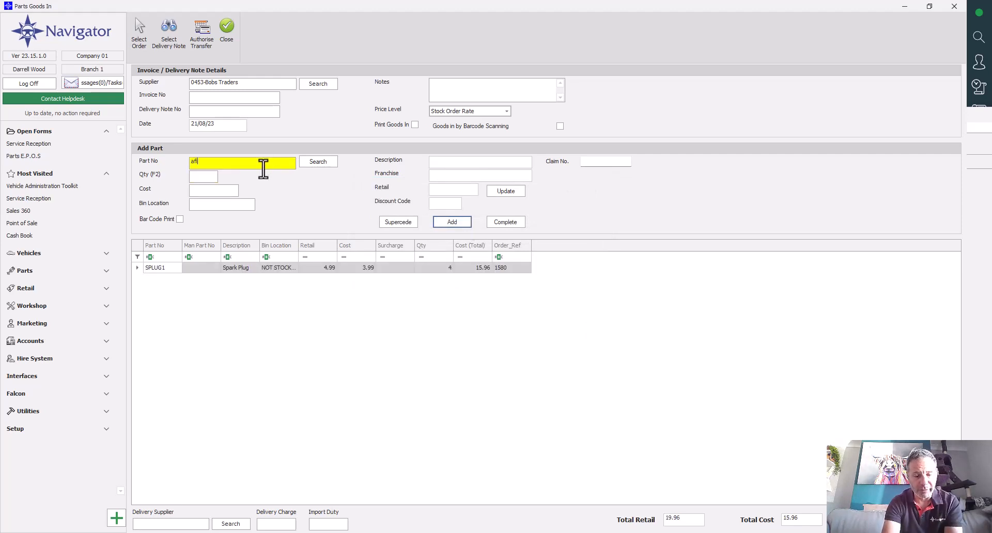
pyautogui.press('Return')
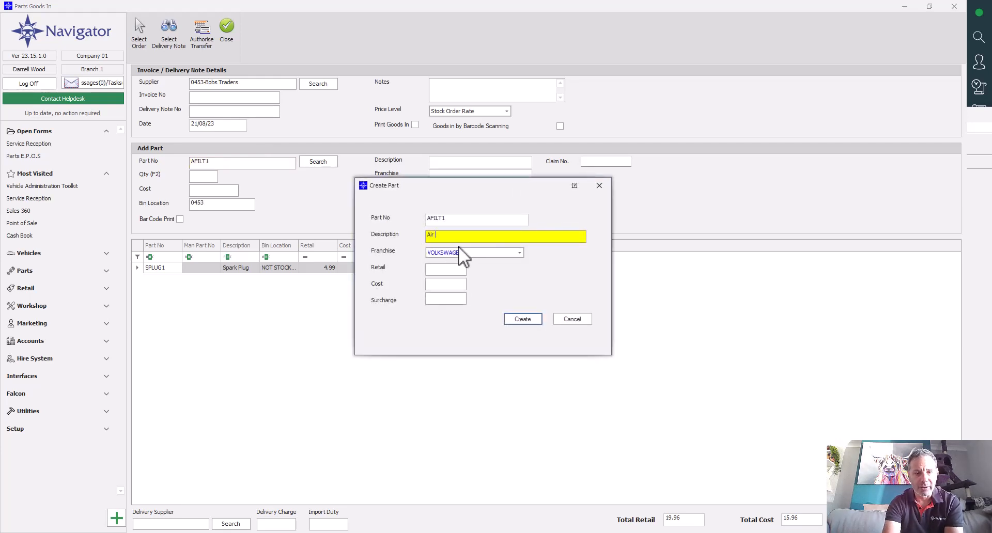
pyautogui.click(508, 255)
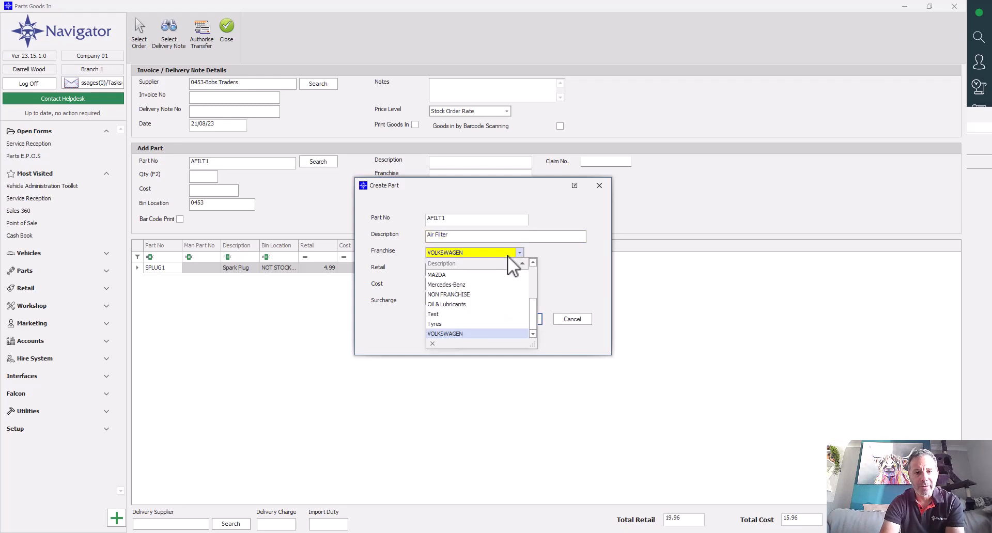
pyautogui.click(486, 296)
# Step: Create the air filter with retail 15.99 and cost 12.99, and add one to the goods-in list
pyautogui.click(445, 269)
pyautogui.write('154')
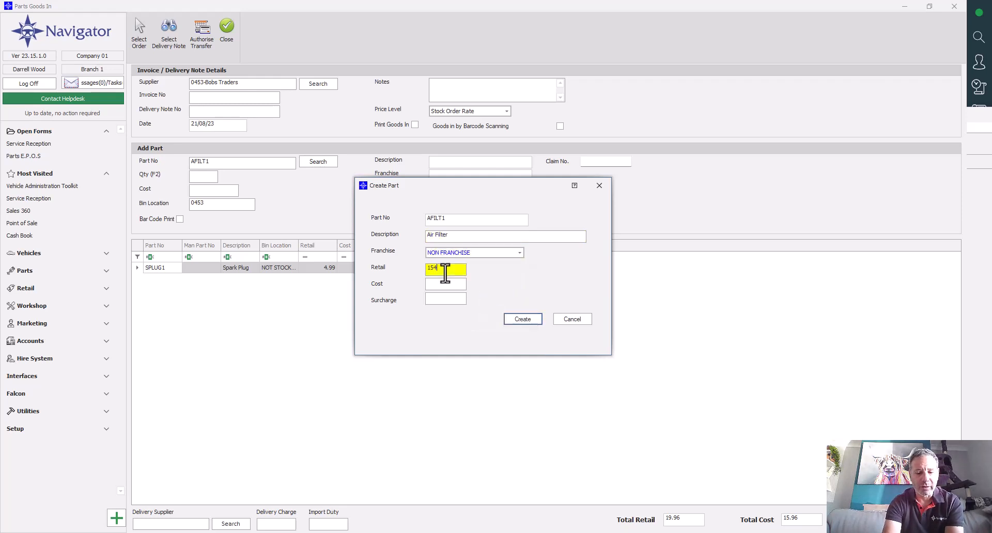
pyautogui.write('.99')
pyautogui.doubleClick(446, 273)
pyautogui.write('15.')
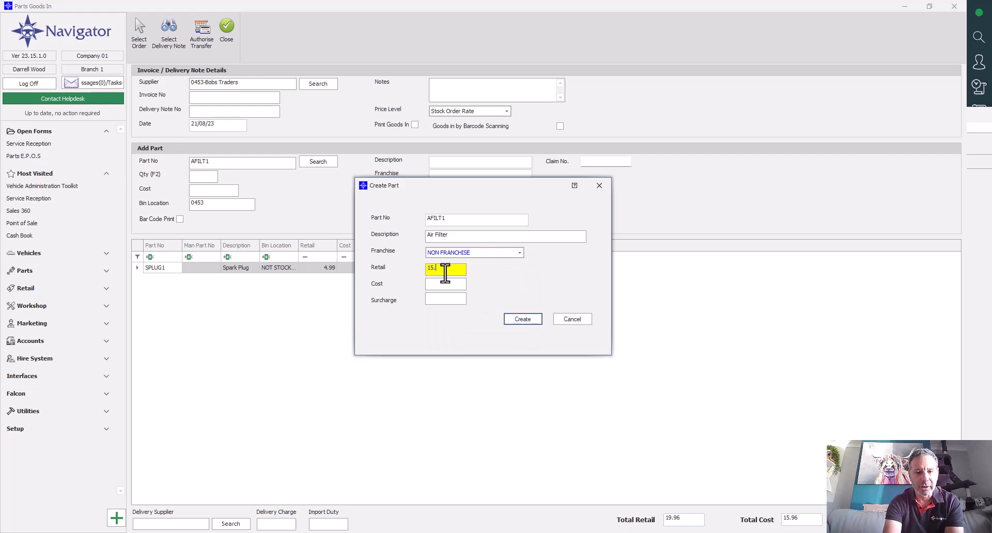
pyautogui.write('99')
pyautogui.press('Tab')
pyautogui.write('12.')
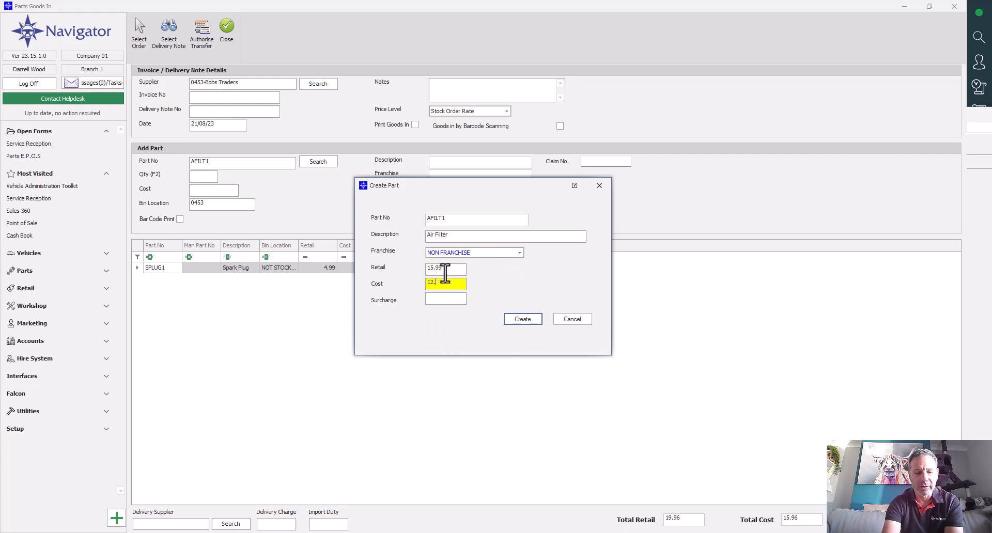
pyautogui.write('99')
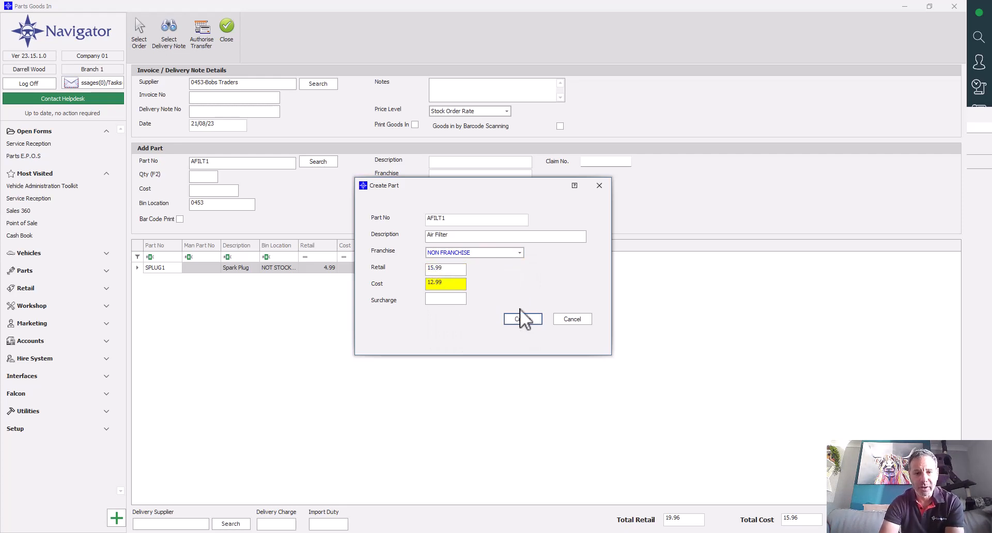
pyautogui.click(524, 319)
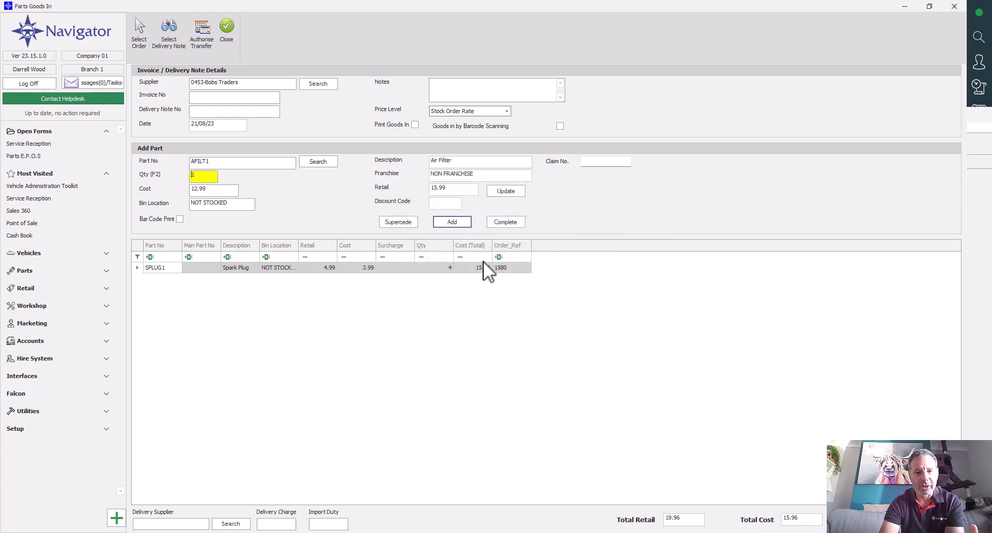
pyautogui.click(456, 222)
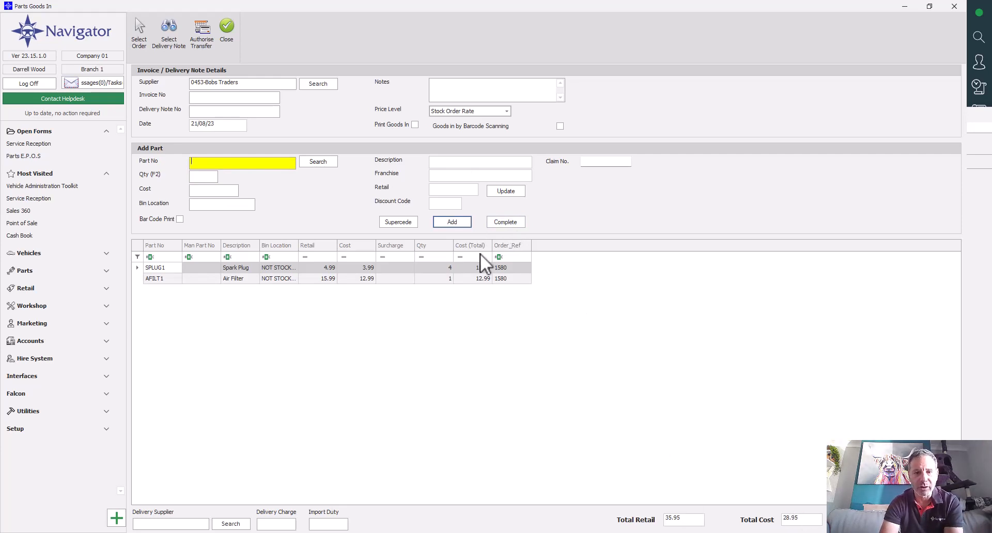
pyautogui.click(495, 225)
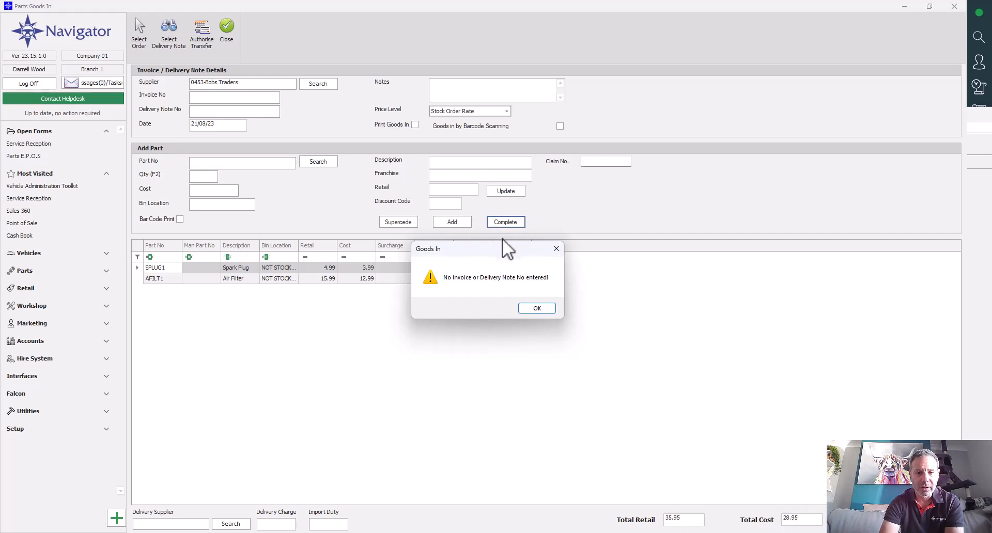
pyautogui.click(538, 308)
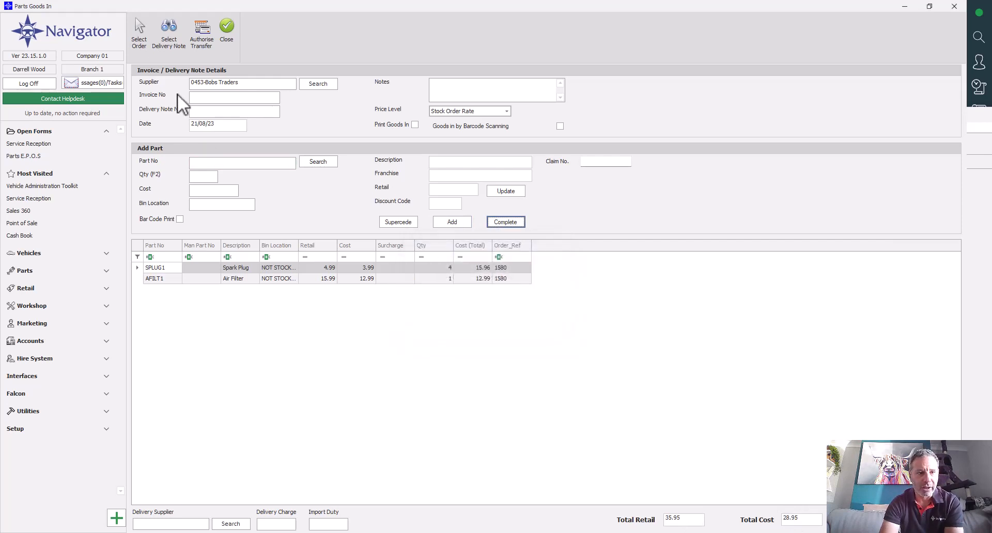
pyautogui.click(198, 111)
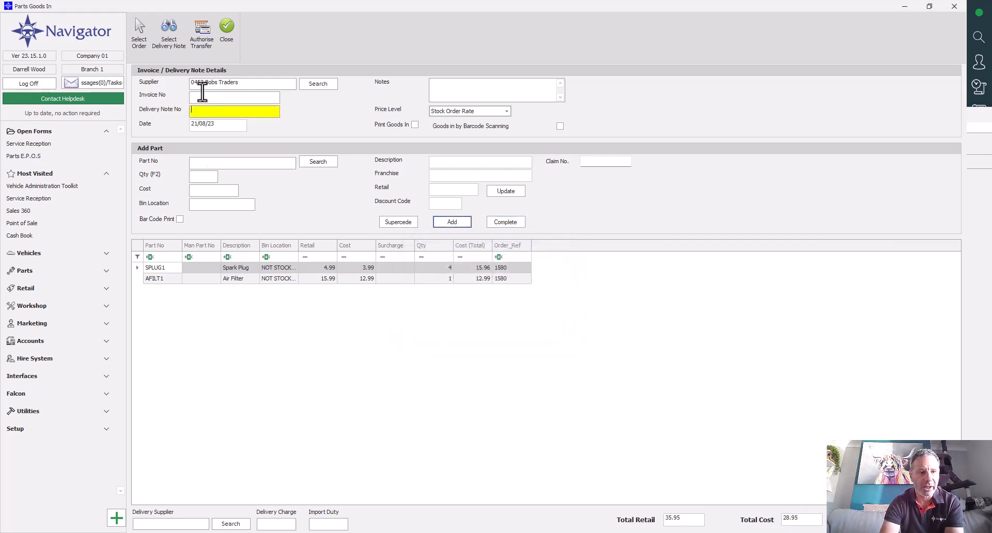
pyautogui.click(199, 96)
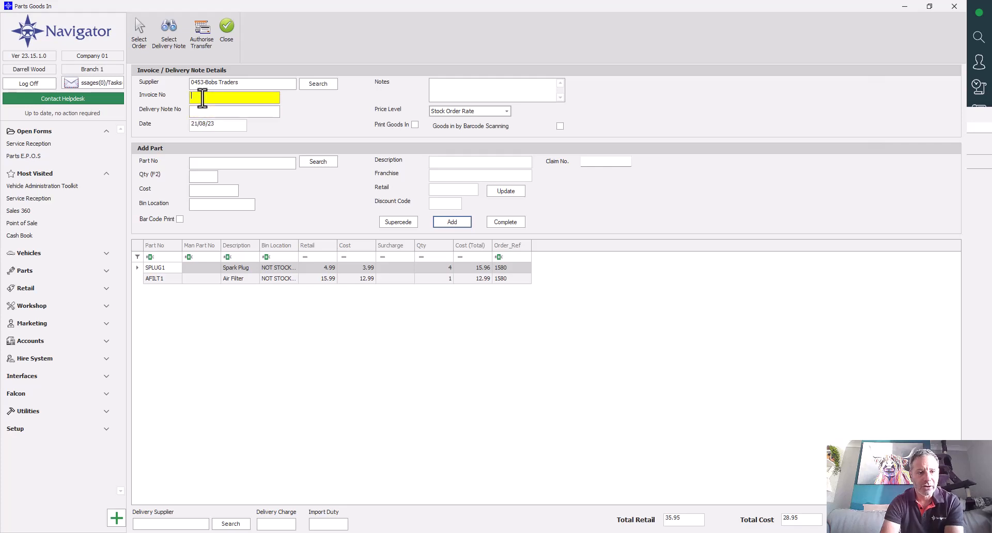
pyautogui.write('1232132123')
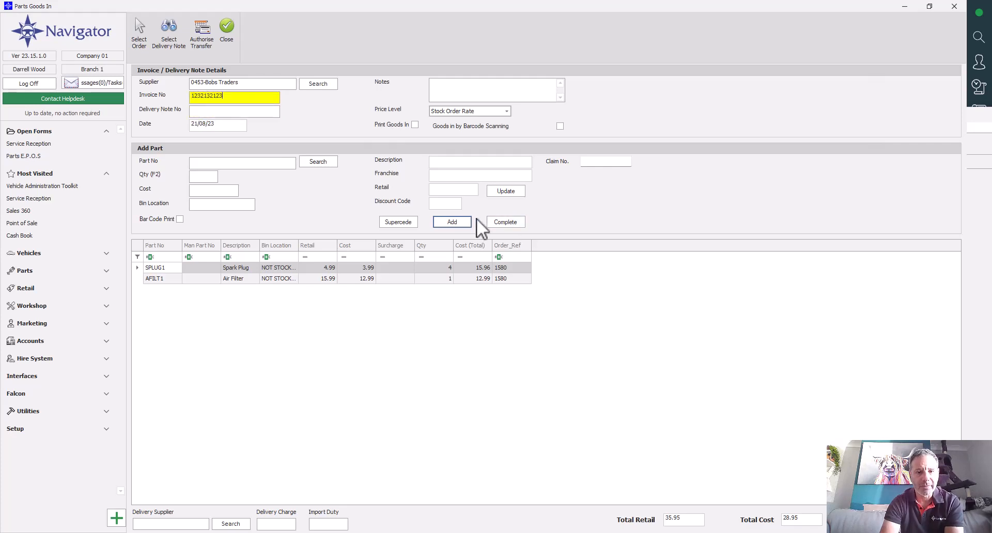
pyautogui.click(500, 225)
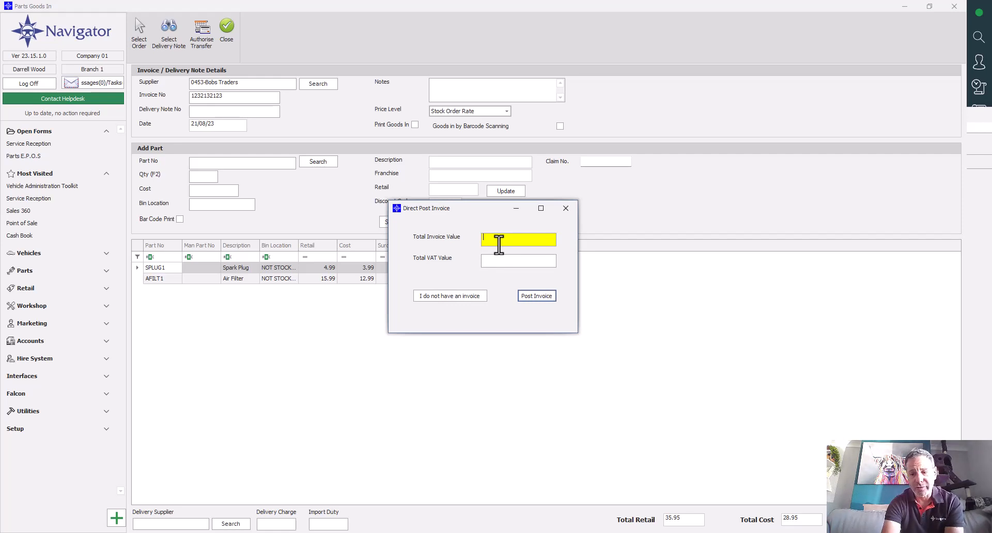
# Step: Post the supplier invoice with a total value of 34.74 and a VAT value of 5.79, and acknowledge the goods-in note
pyautogui.click(280, 205)
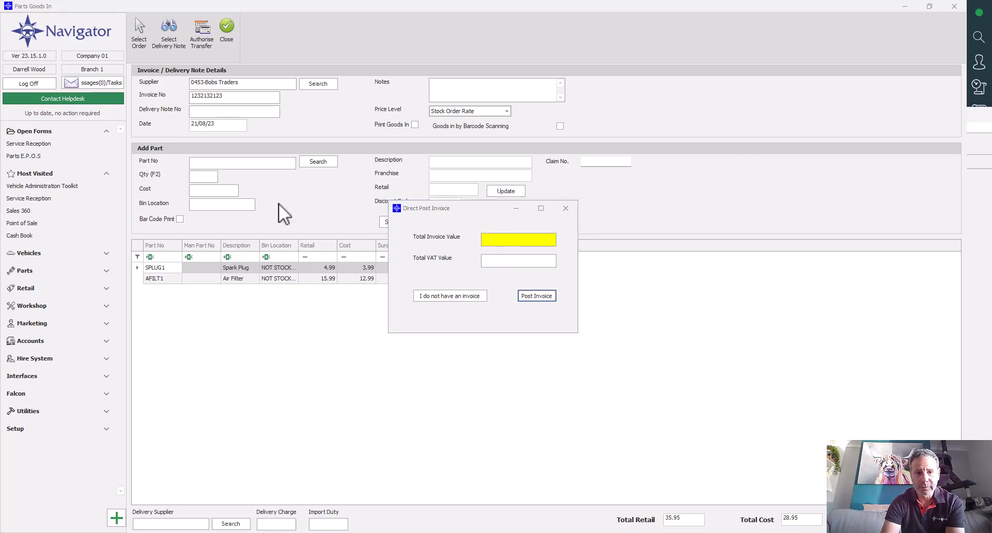
pyautogui.click(491, 241)
pyautogui.write('34.74')
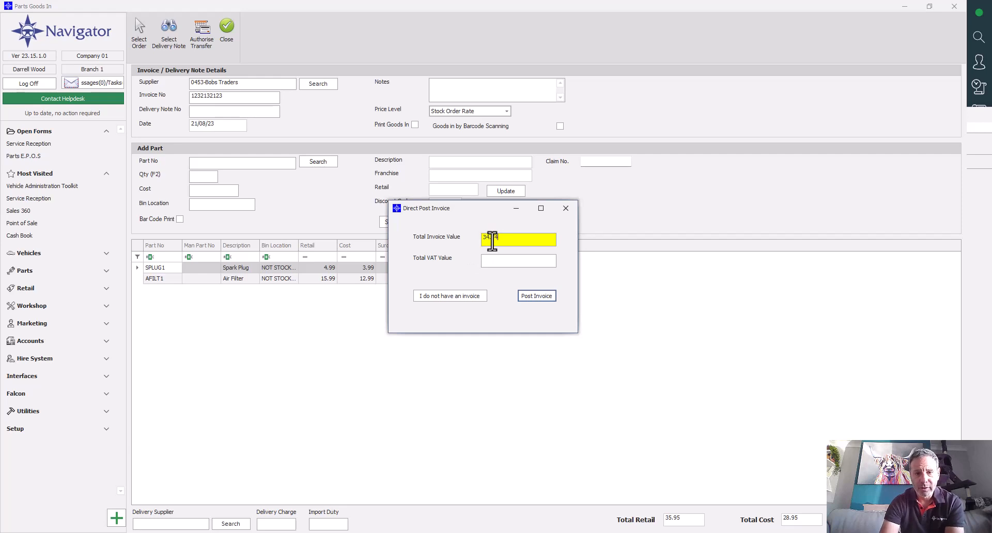
pyautogui.click(502, 261)
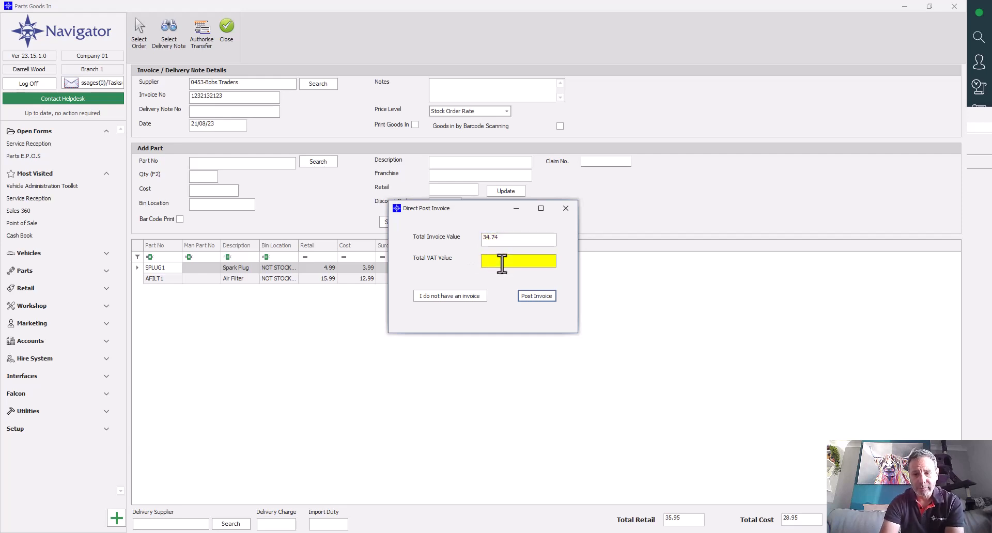
pyautogui.click(280, 206)
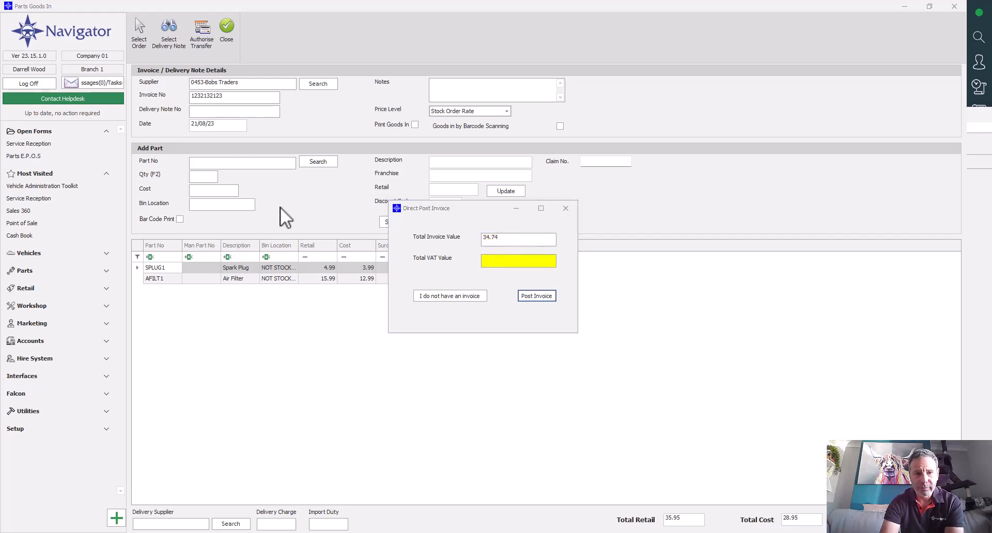
pyautogui.click(492, 263)
pyautogui.write('5.79')
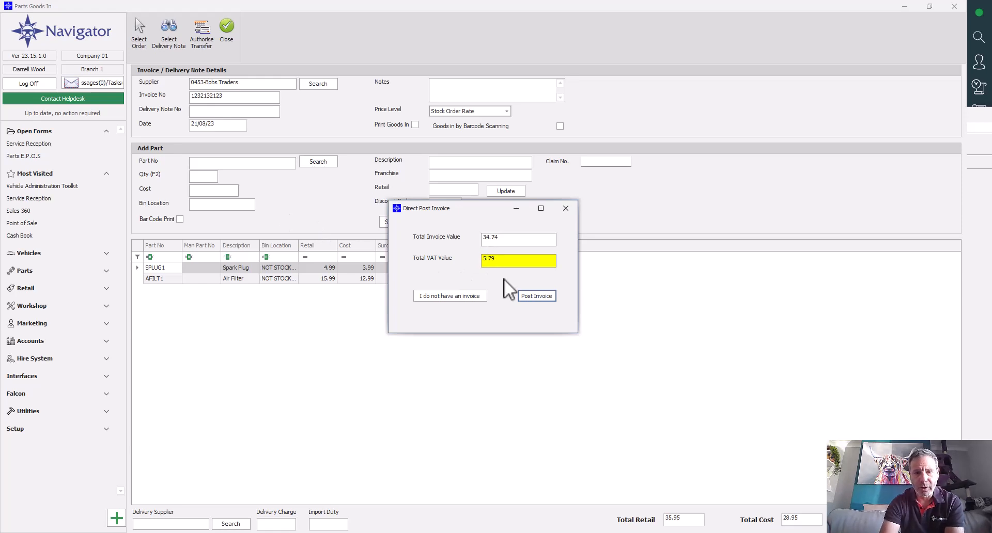
pyautogui.click(526, 296)
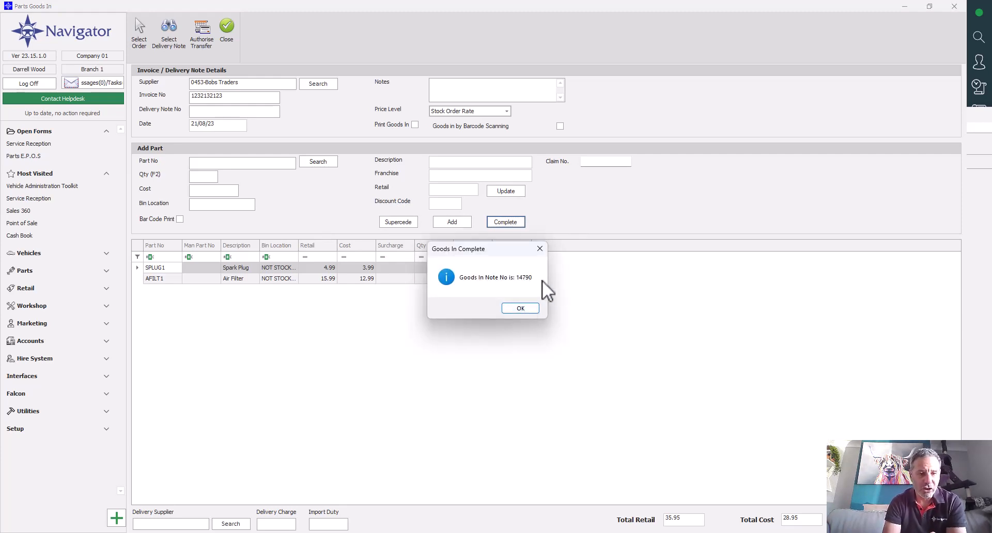
pyautogui.click(517, 308)
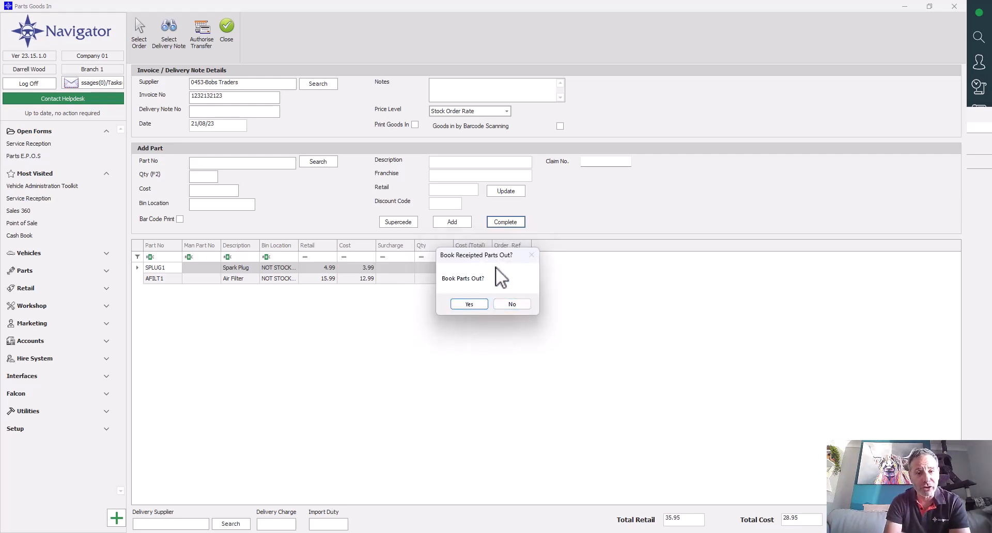
# Step: Book the receipted parts out to workshop job 10091.1, leaving the pre-pick box number blank
pyautogui.click(469, 304)
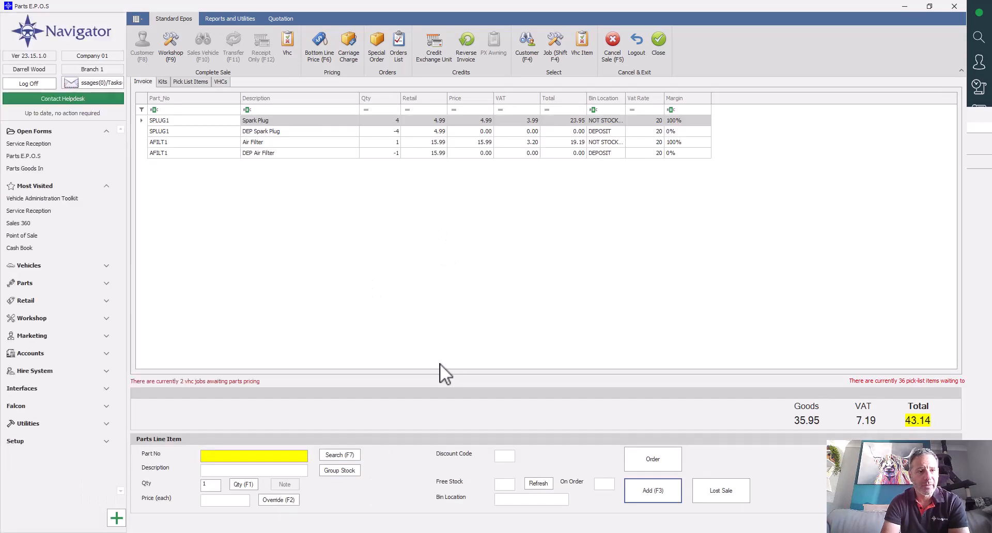
pyautogui.click(166, 51)
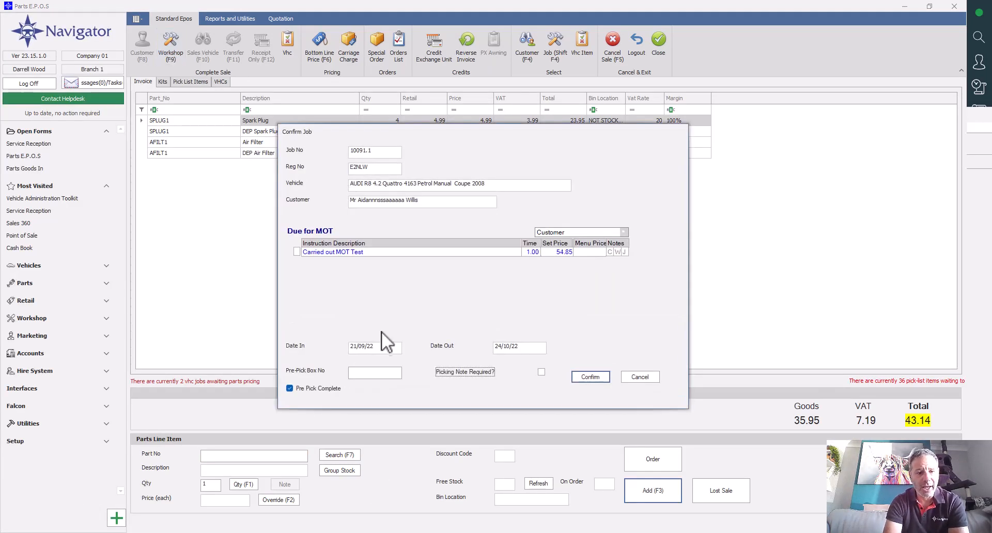
pyautogui.click(391, 373)
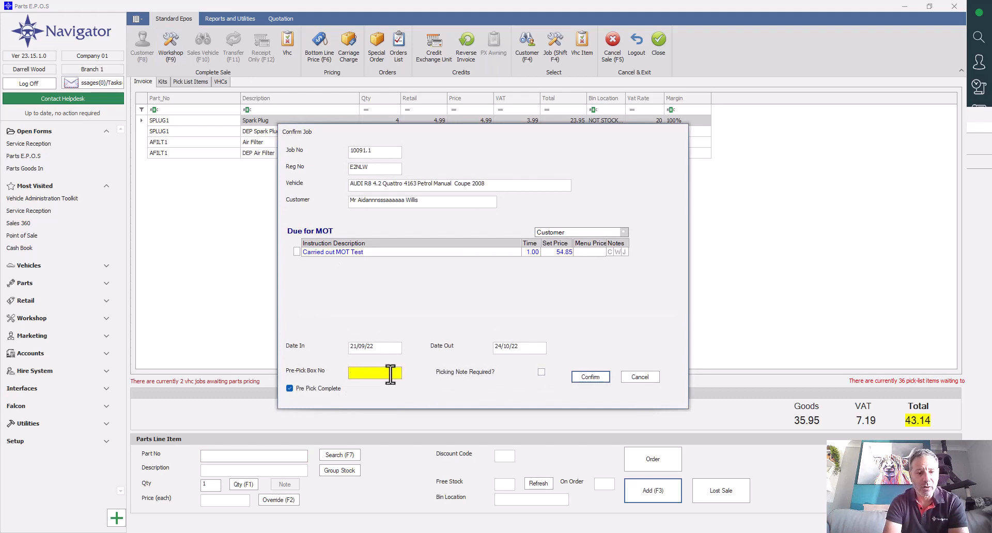
pyautogui.click(589, 376)
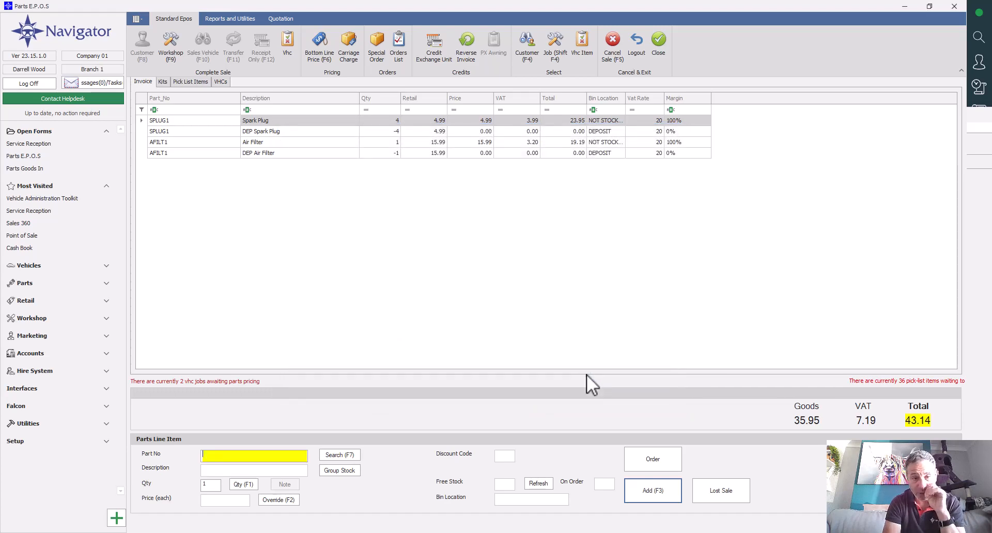